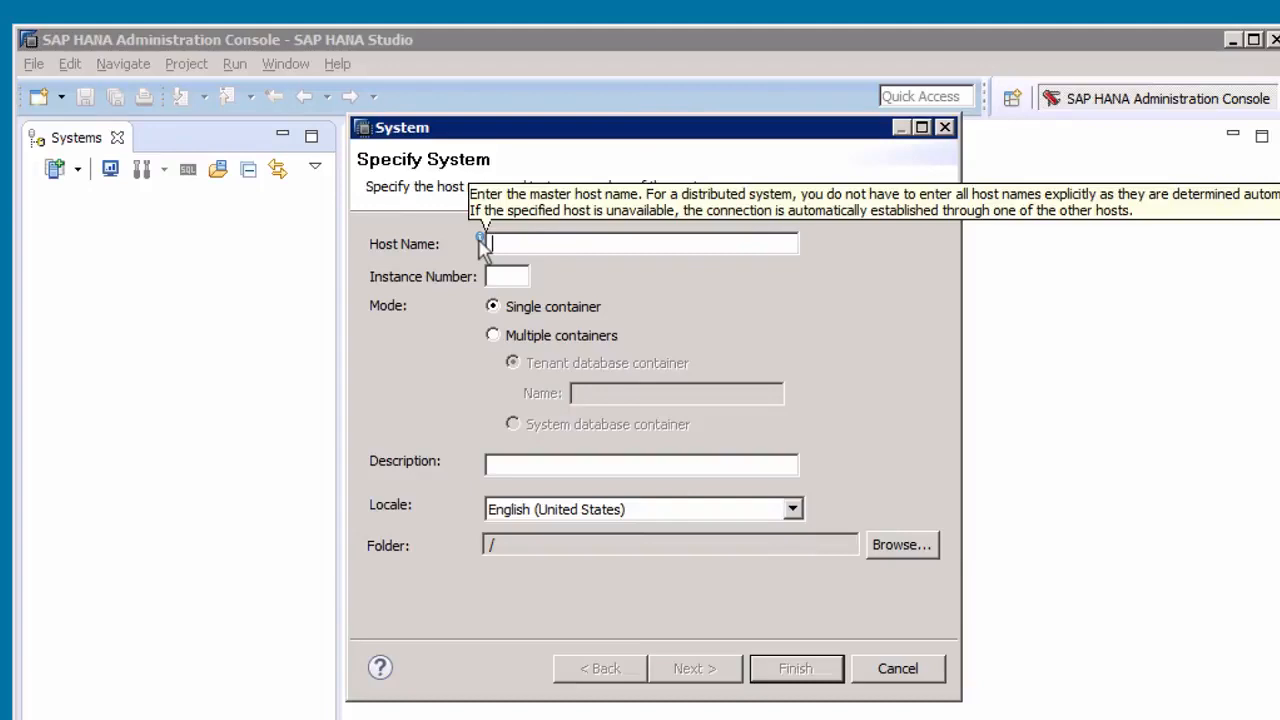
# Open the wizard's help and read the Add a System topic through its prerequisites and required system information.
pyautogui.click(378, 670)
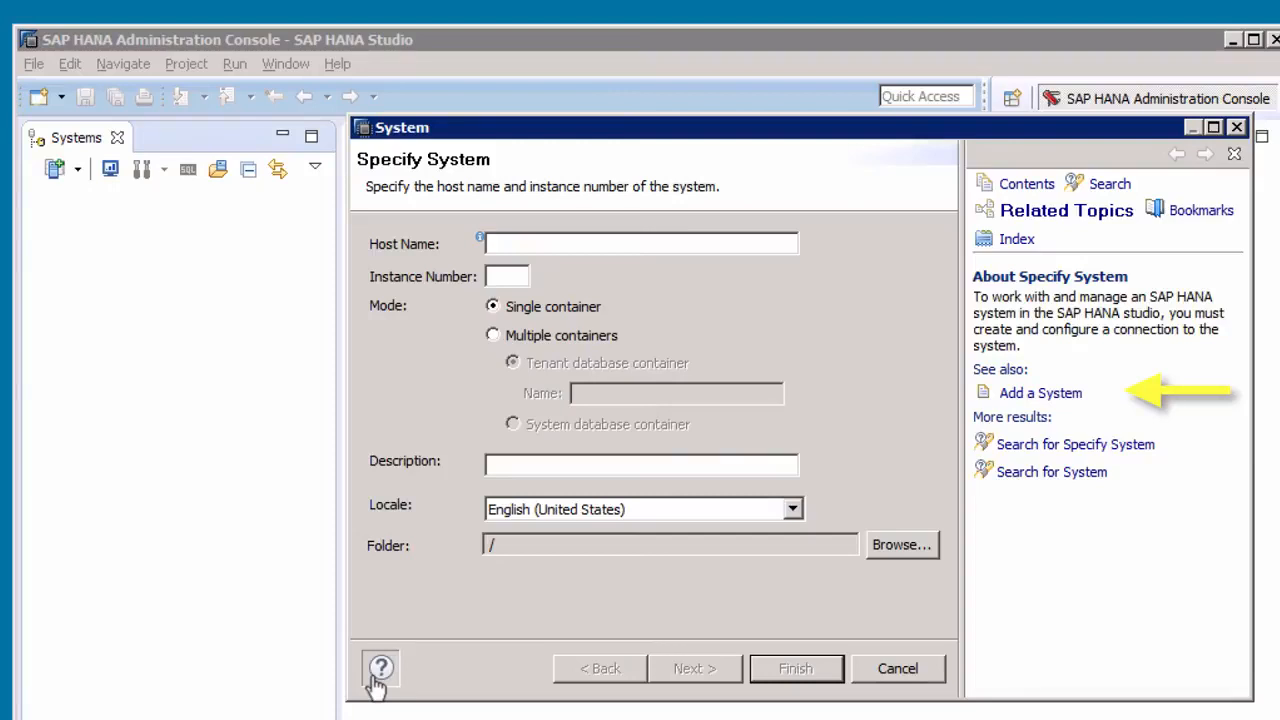
pyautogui.click(1055, 394)
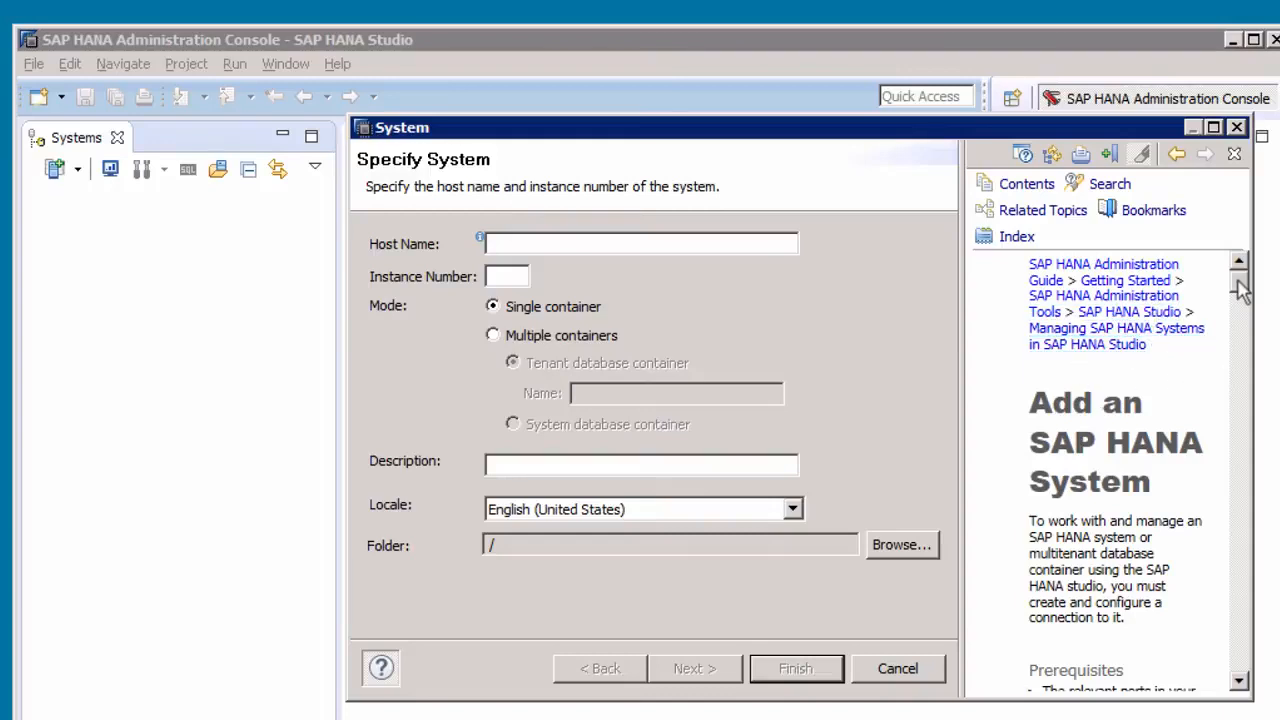
pyautogui.moveTo(1240, 287); pyautogui.dragTo(1240, 298)
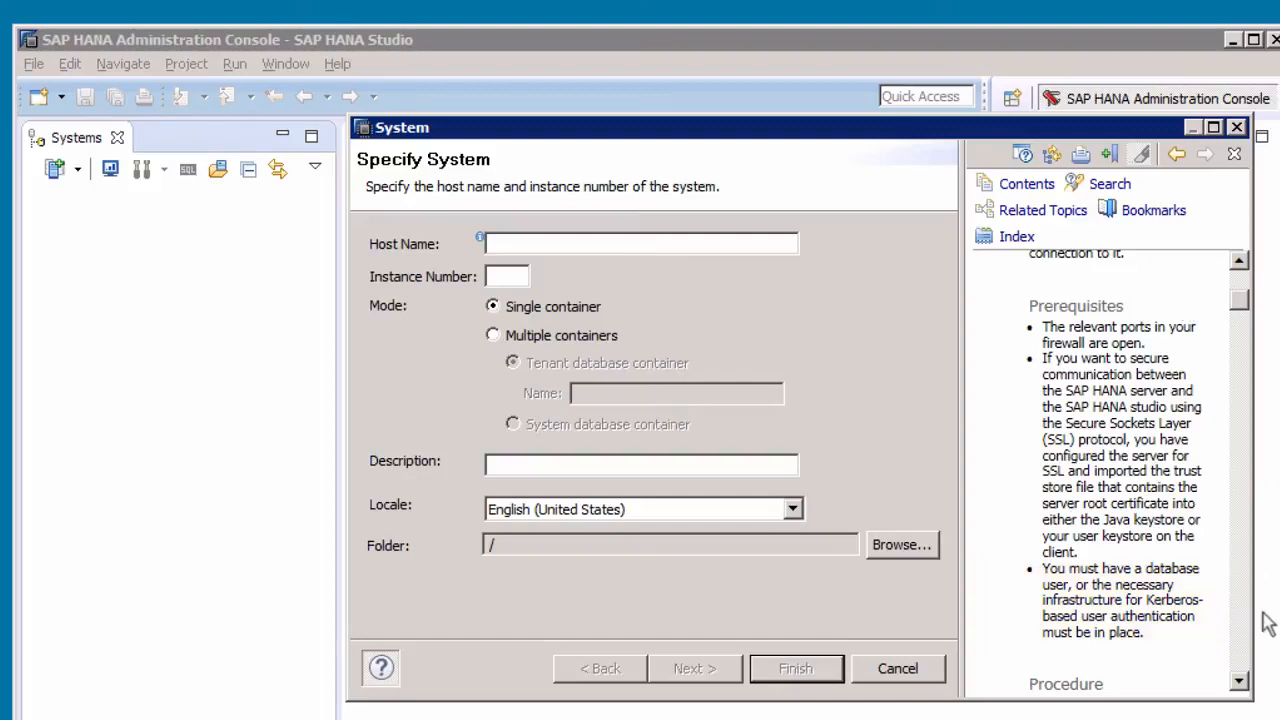
pyautogui.click(1240, 685)
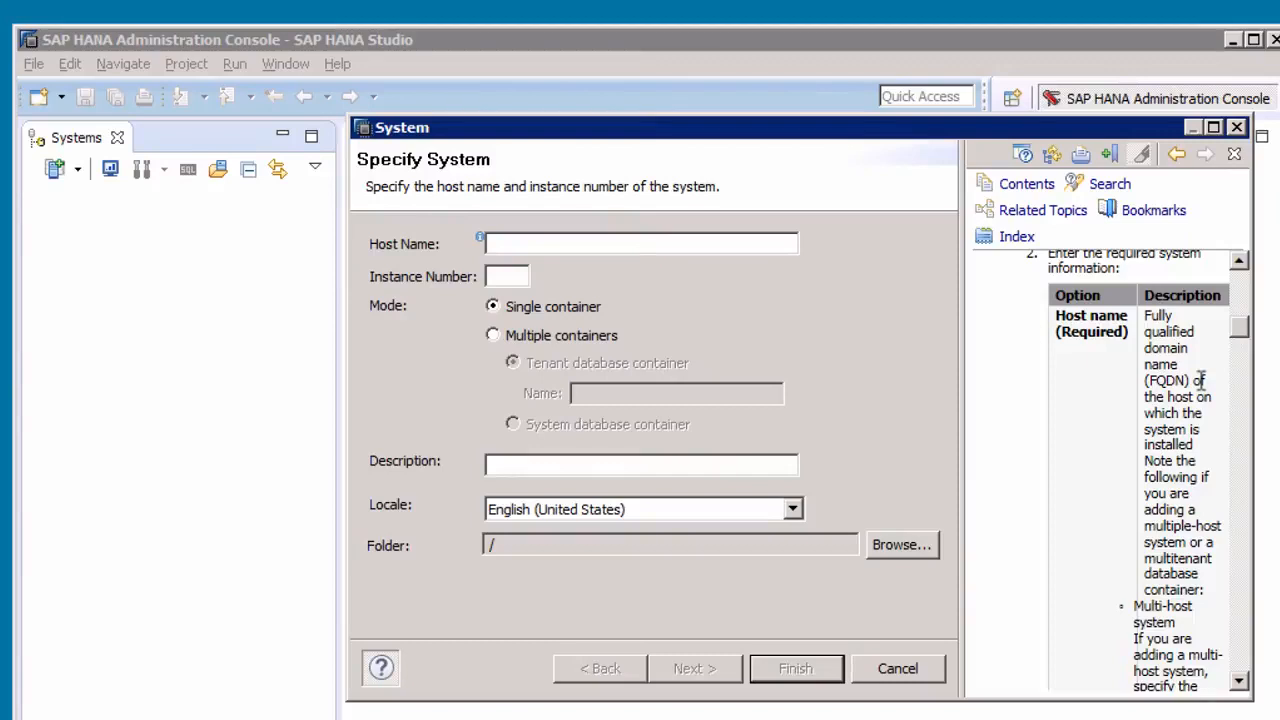
# Set the system's host name to mo-9983a42ae.mo.sap.corp and its instance number to 00.
pyautogui.write('mo-9983a42ae.mo.sap.corp')
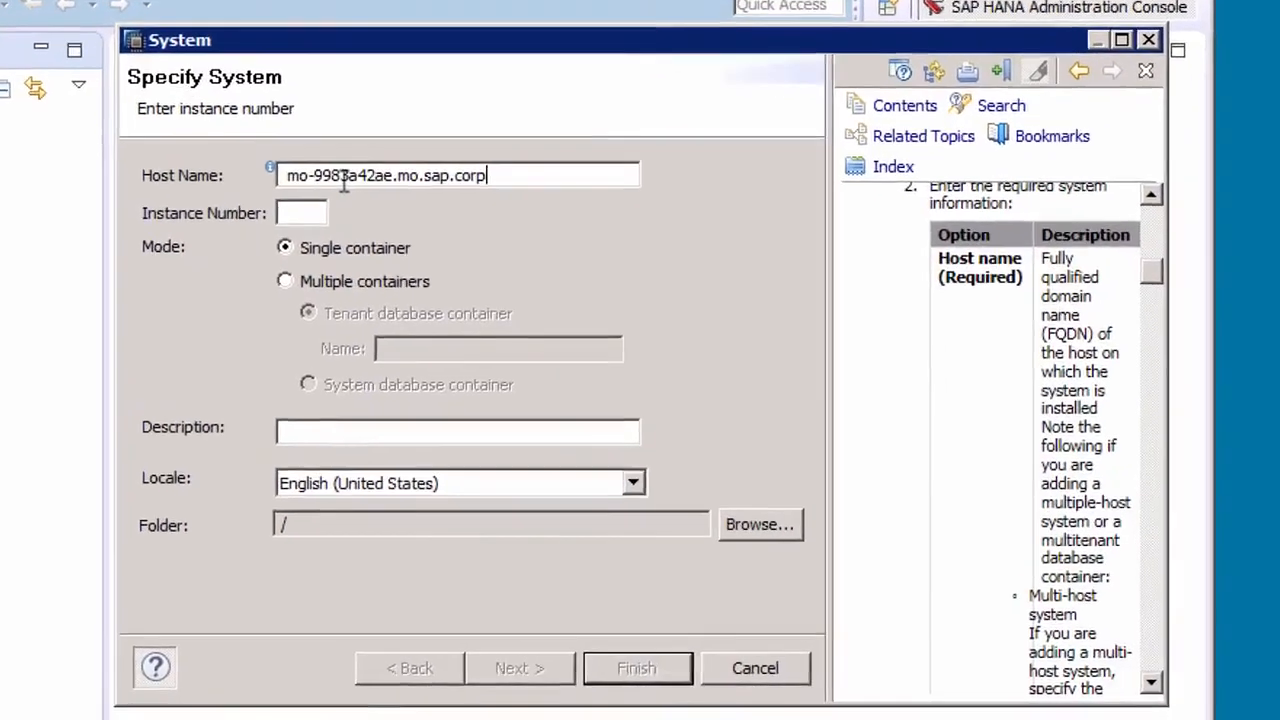
pyautogui.click(242, 164)
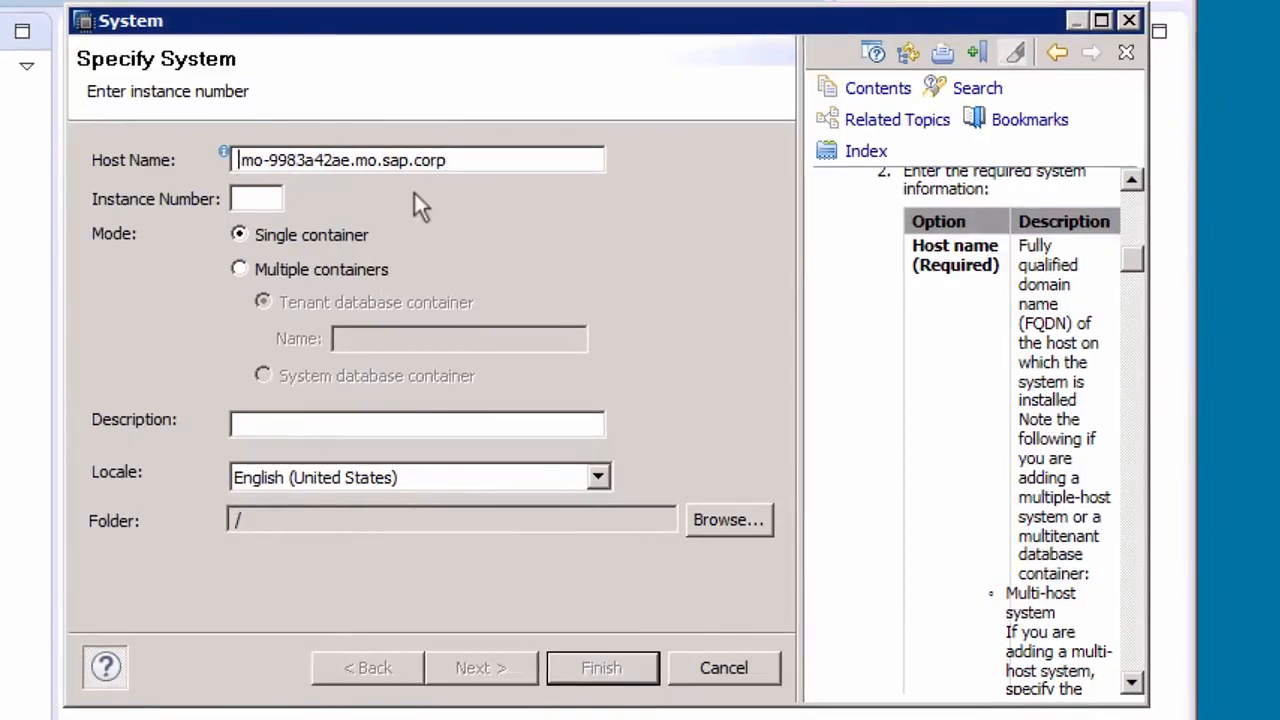
pyautogui.click(254, 196)
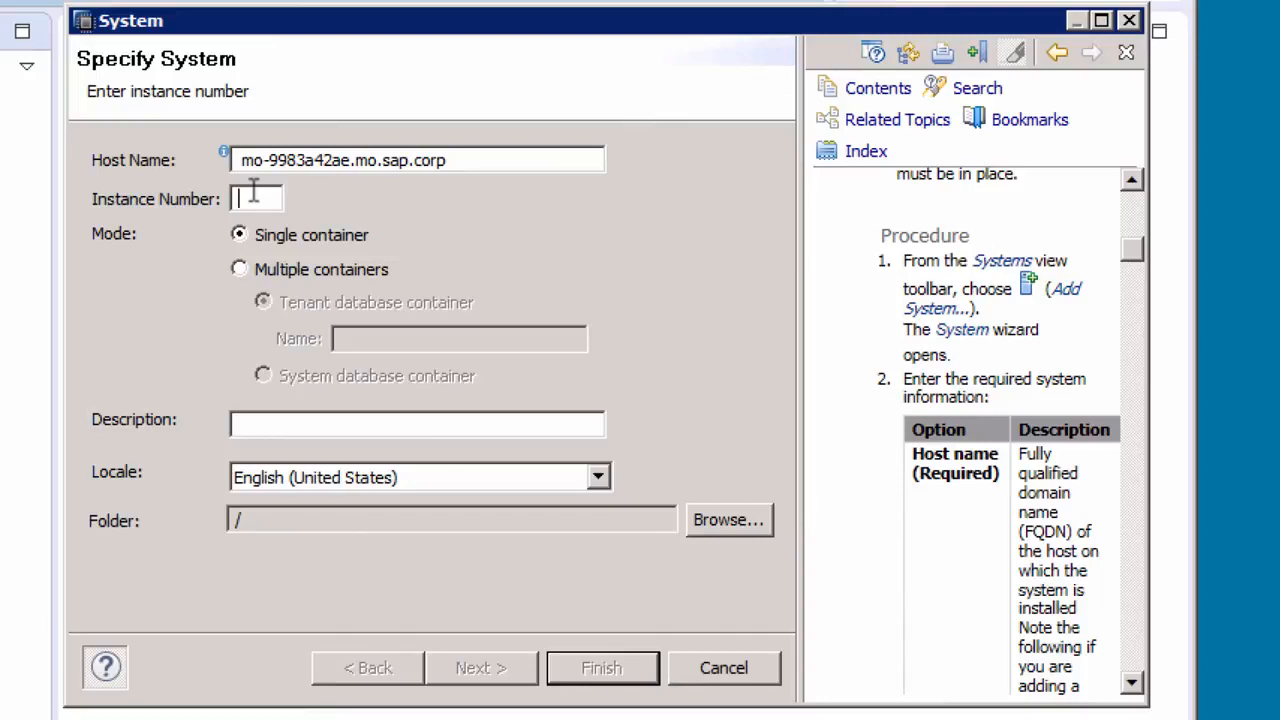
pyautogui.write('00')
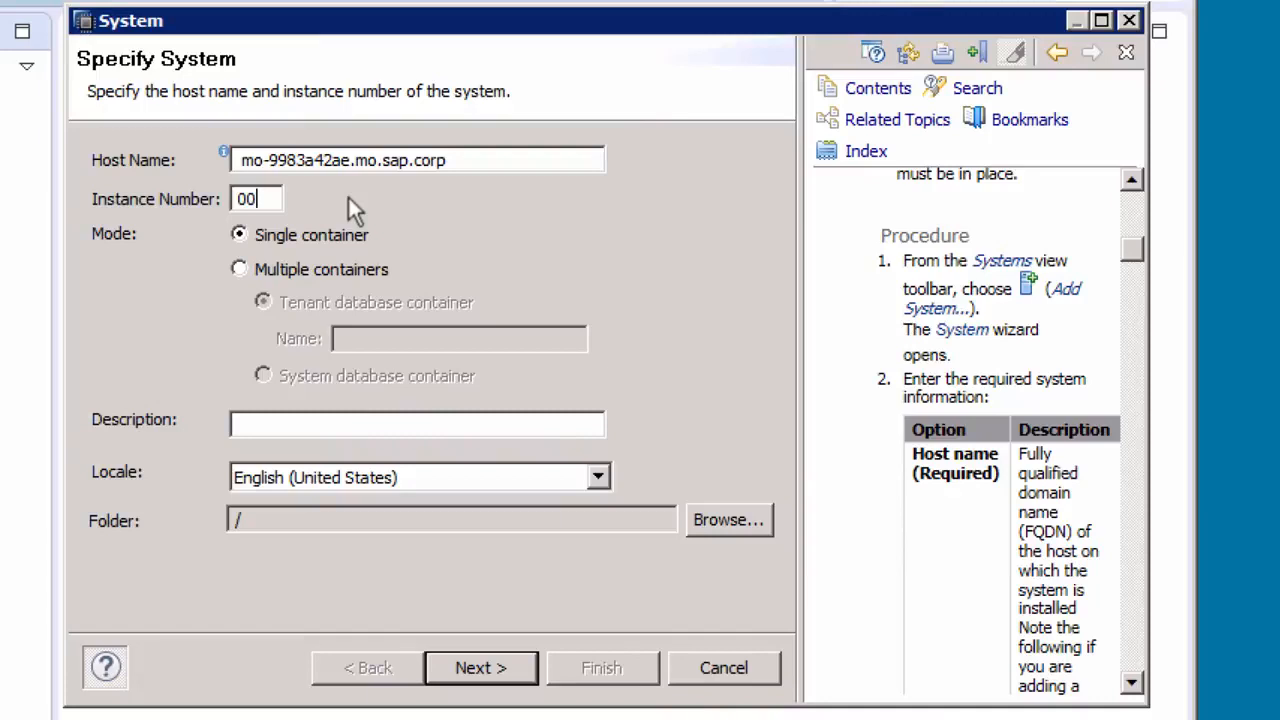
# Choose the single container mode for the system and set its description to Training.
pyautogui.click(327, 268)
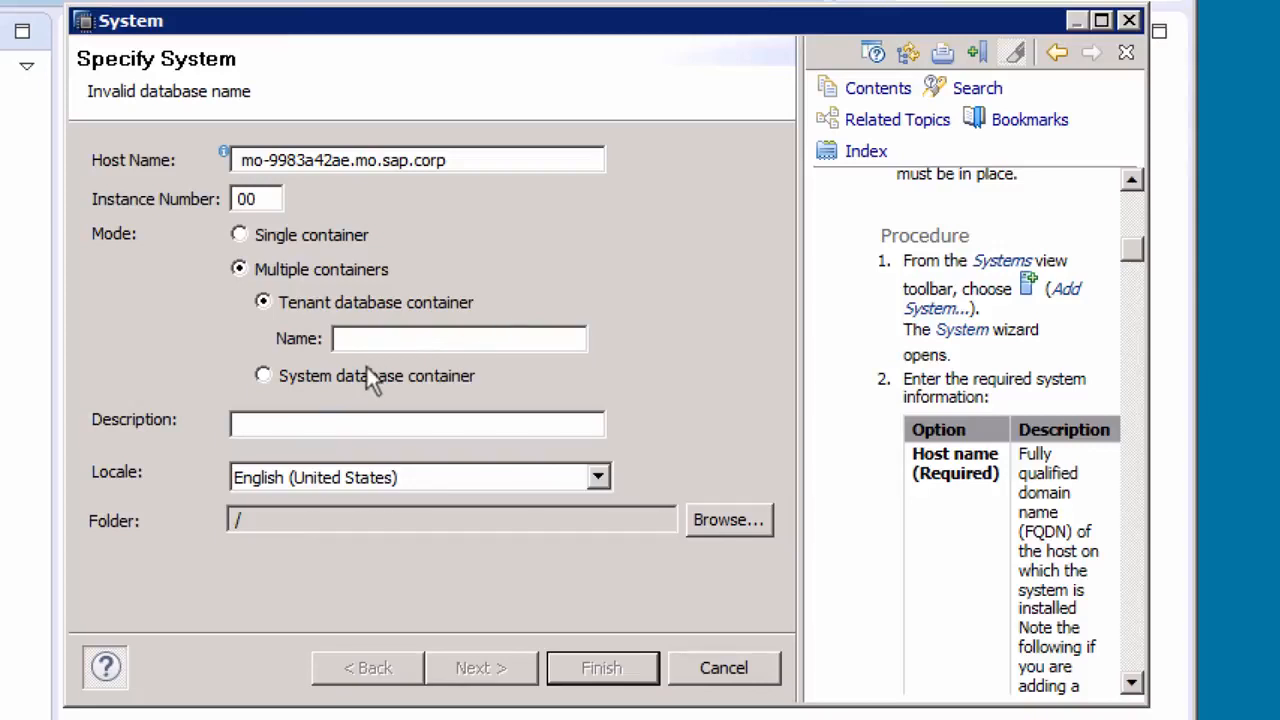
pyautogui.click(299, 234)
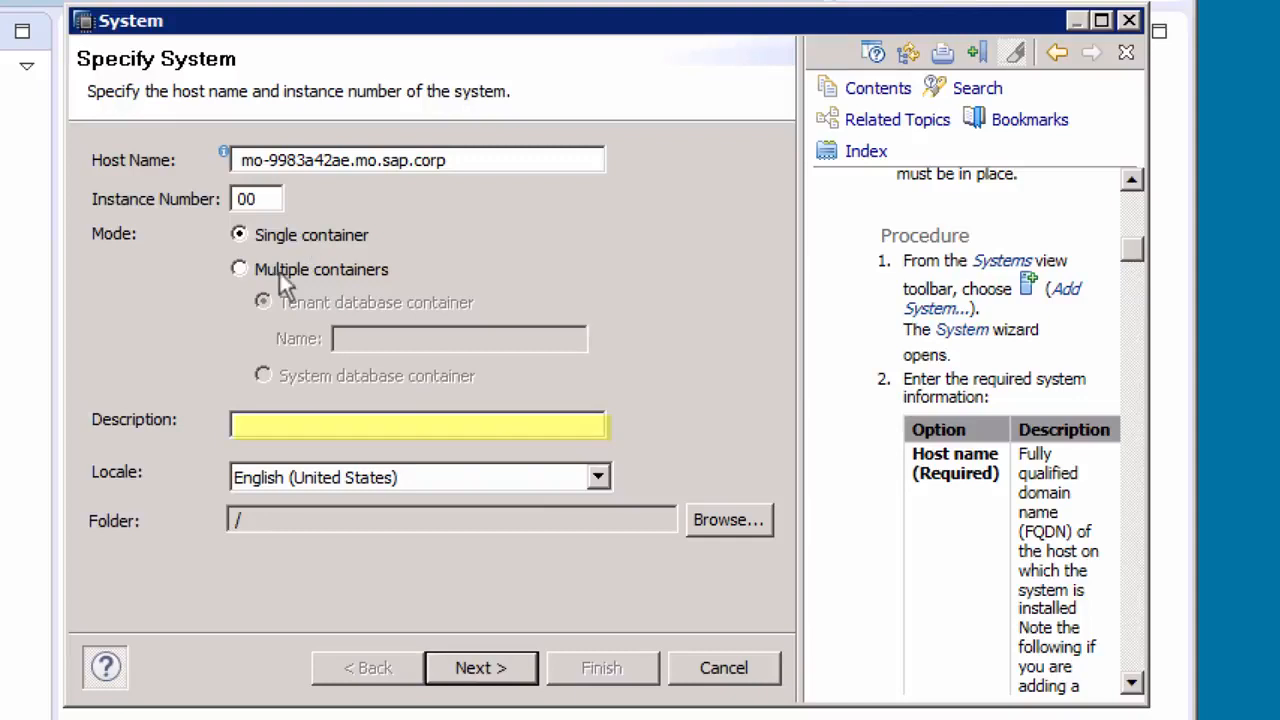
pyautogui.click(269, 425)
pyautogui.write('Training')
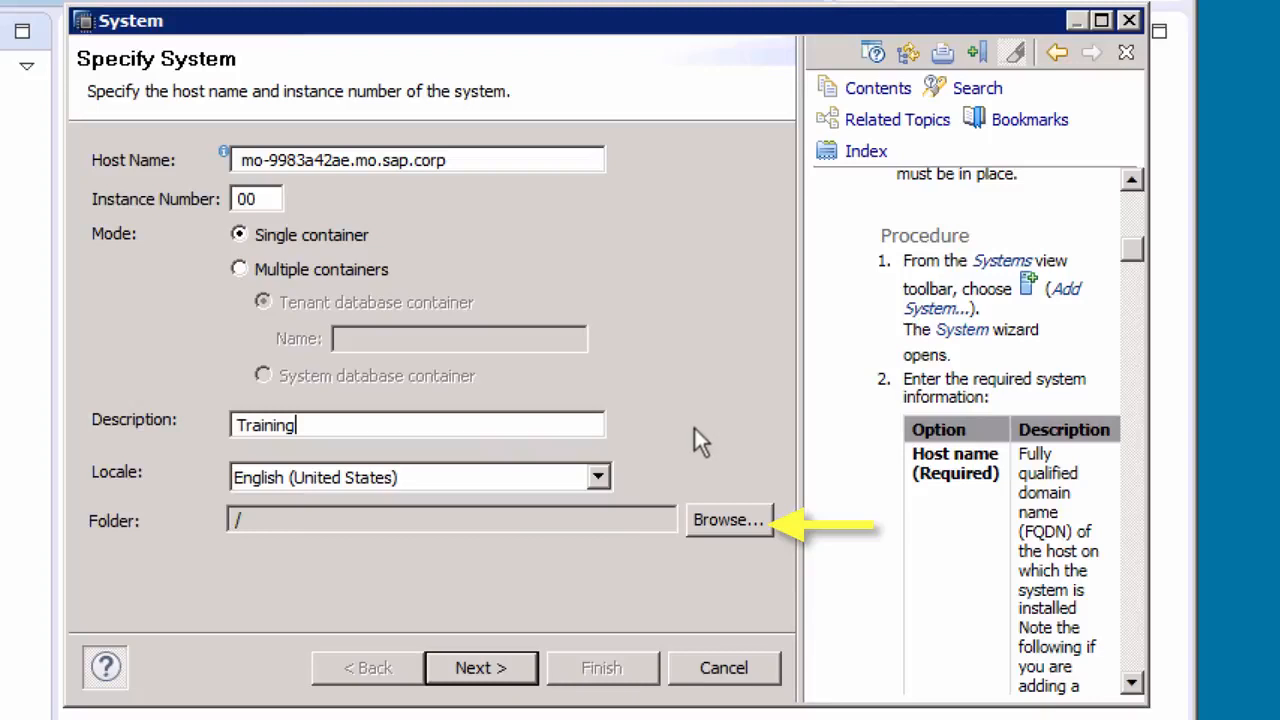
# Check the available folders, keep the root folder for the system, and continue to the connection properties.
pyautogui.click(711, 515)
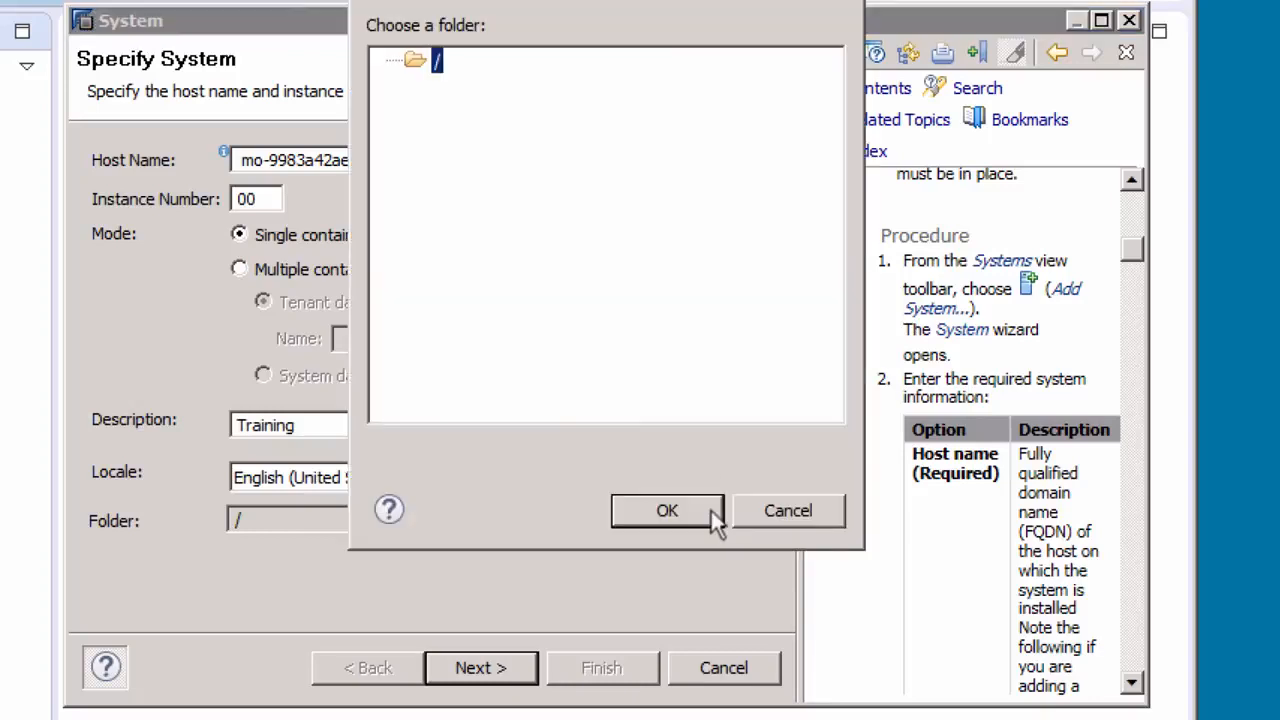
pyautogui.click(784, 512)
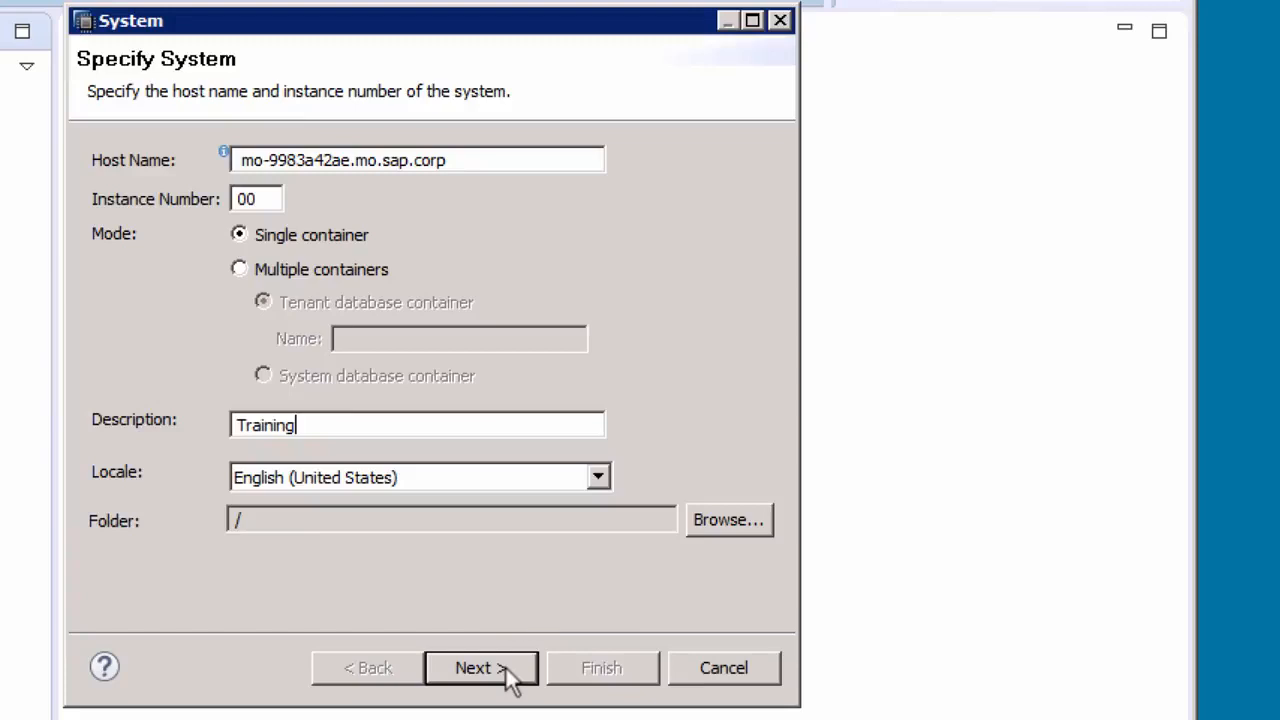
pyautogui.click(512, 680)
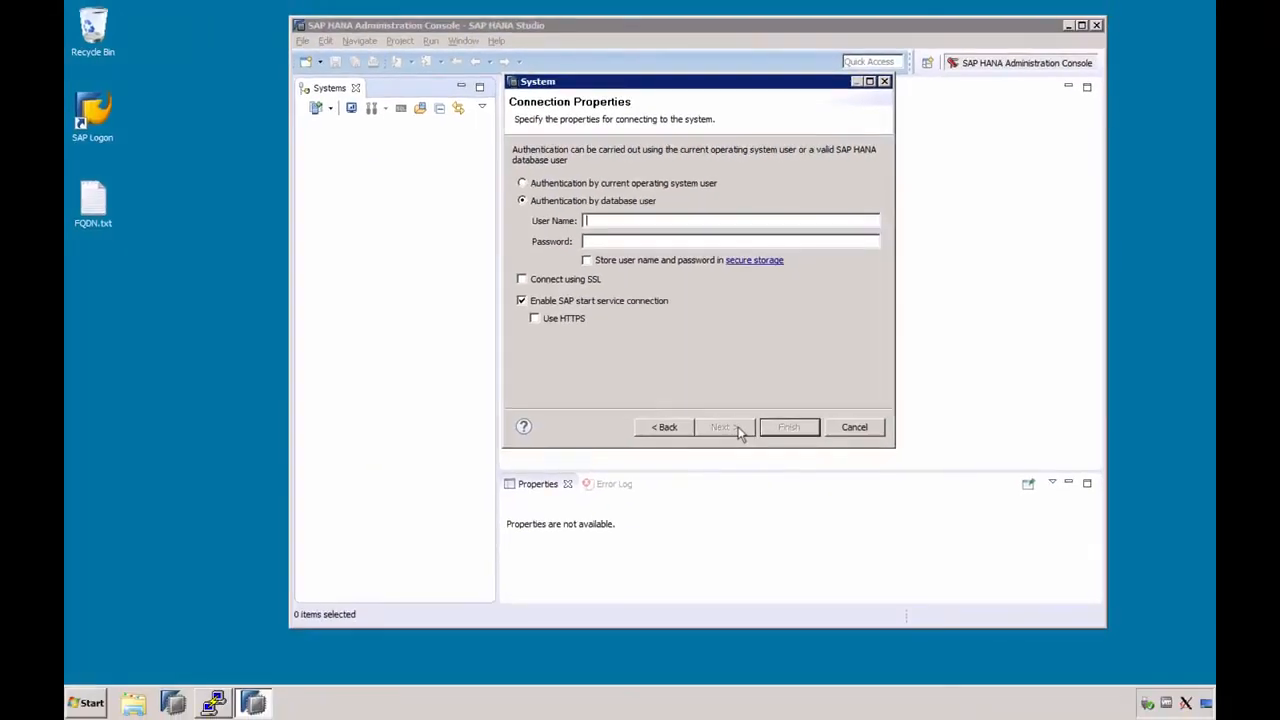
pyautogui.click(100, 705)
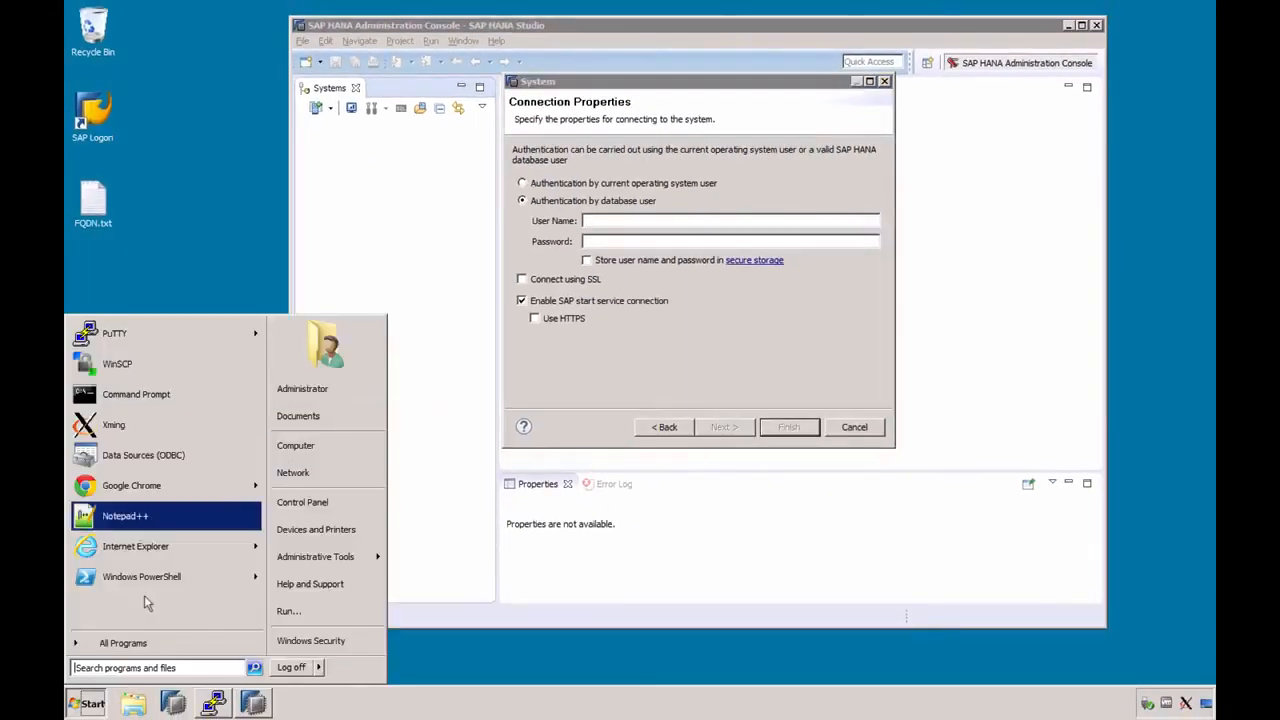
pyautogui.click(118, 706)
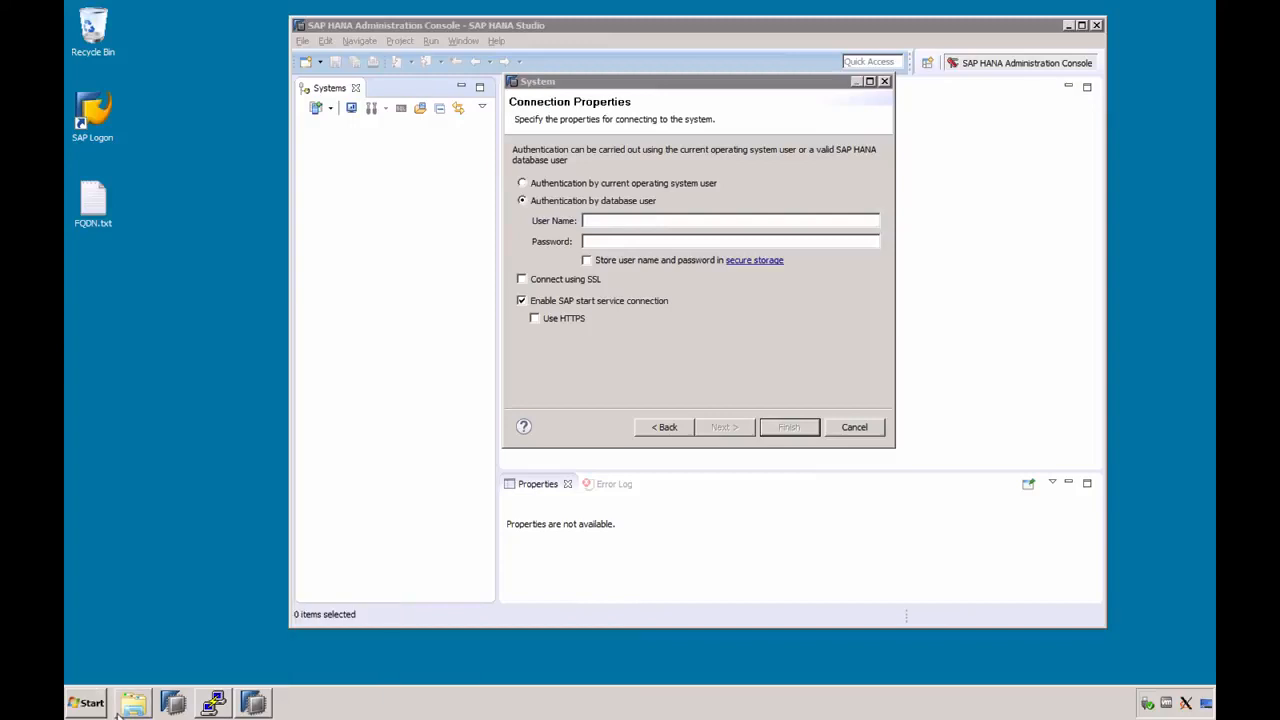
# Enter the database user DBA and the account password, and store these credentials in secure storage.
pyautogui.click(803, 180)
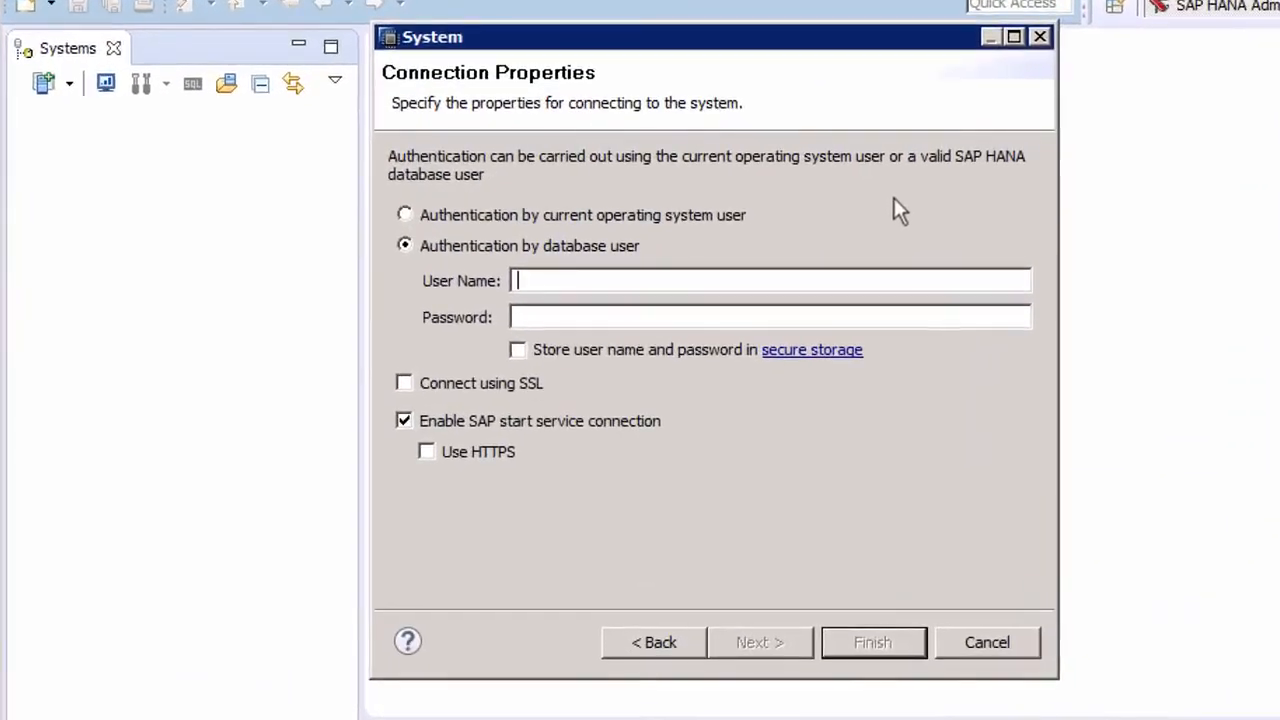
pyautogui.write('DBA')
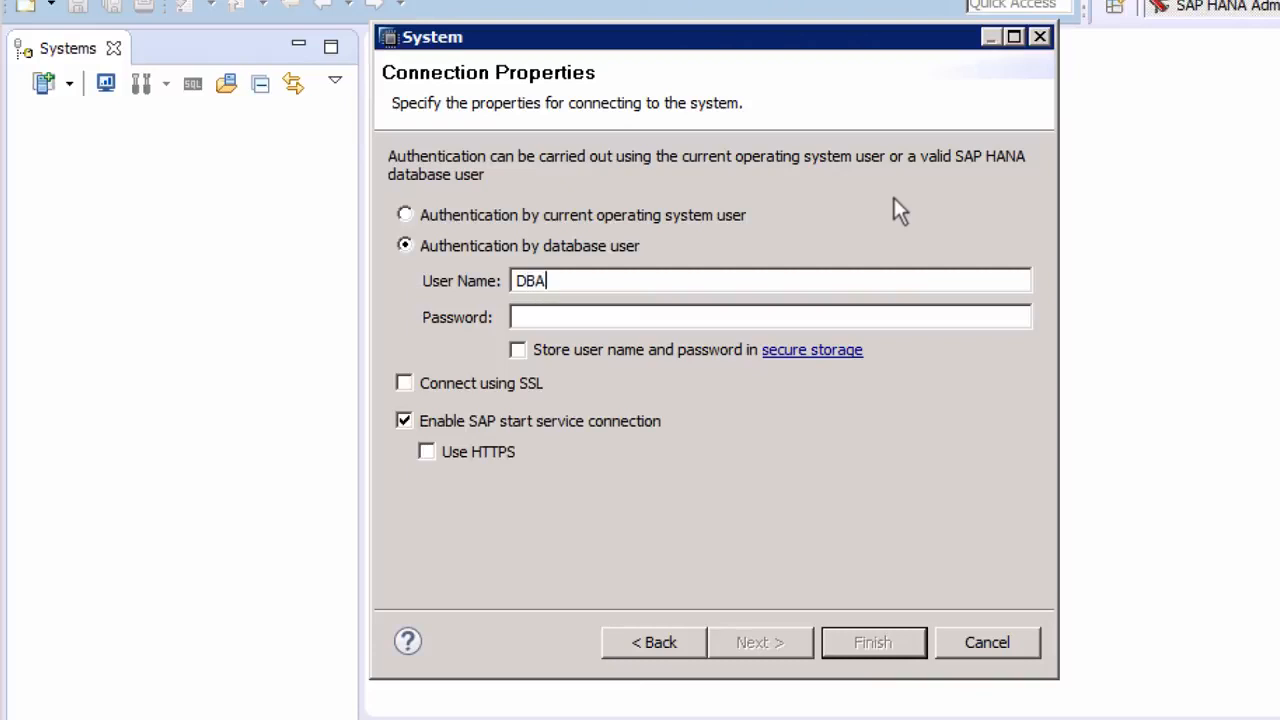
pyautogui.click(587, 317)
pyautogui.write('•••••')
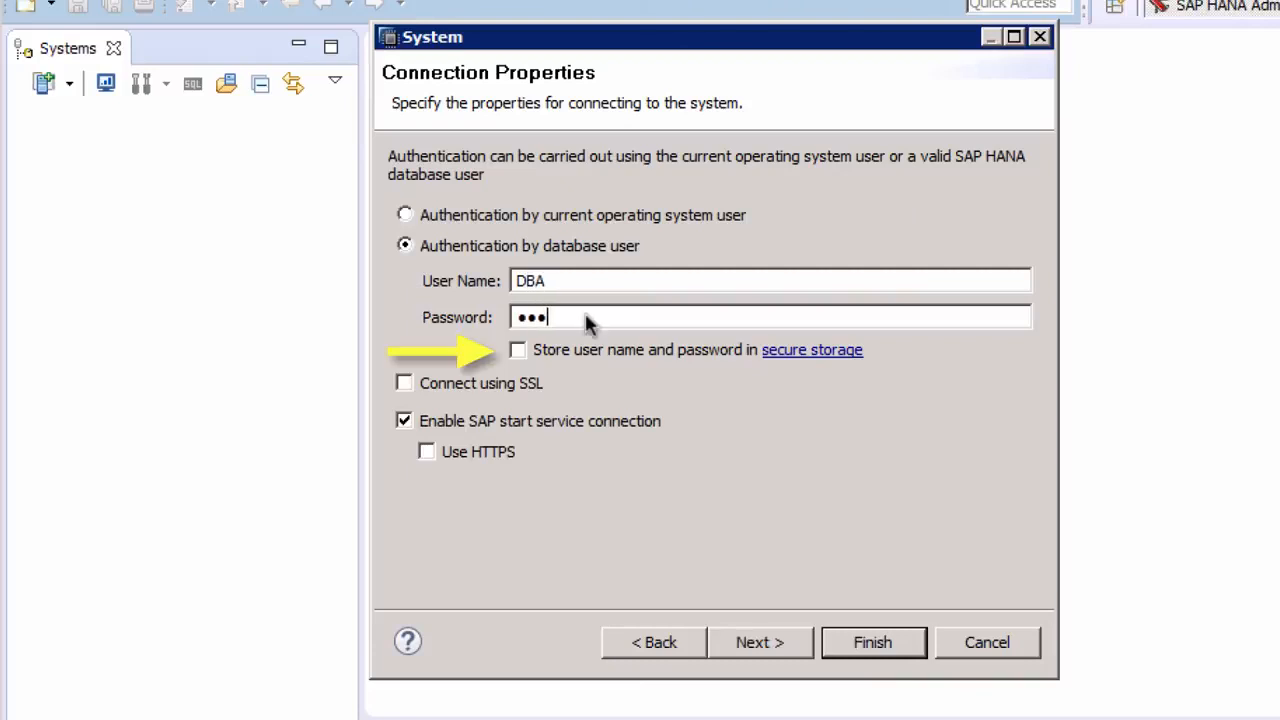
pyautogui.write('•••')
pyautogui.click(517, 350)
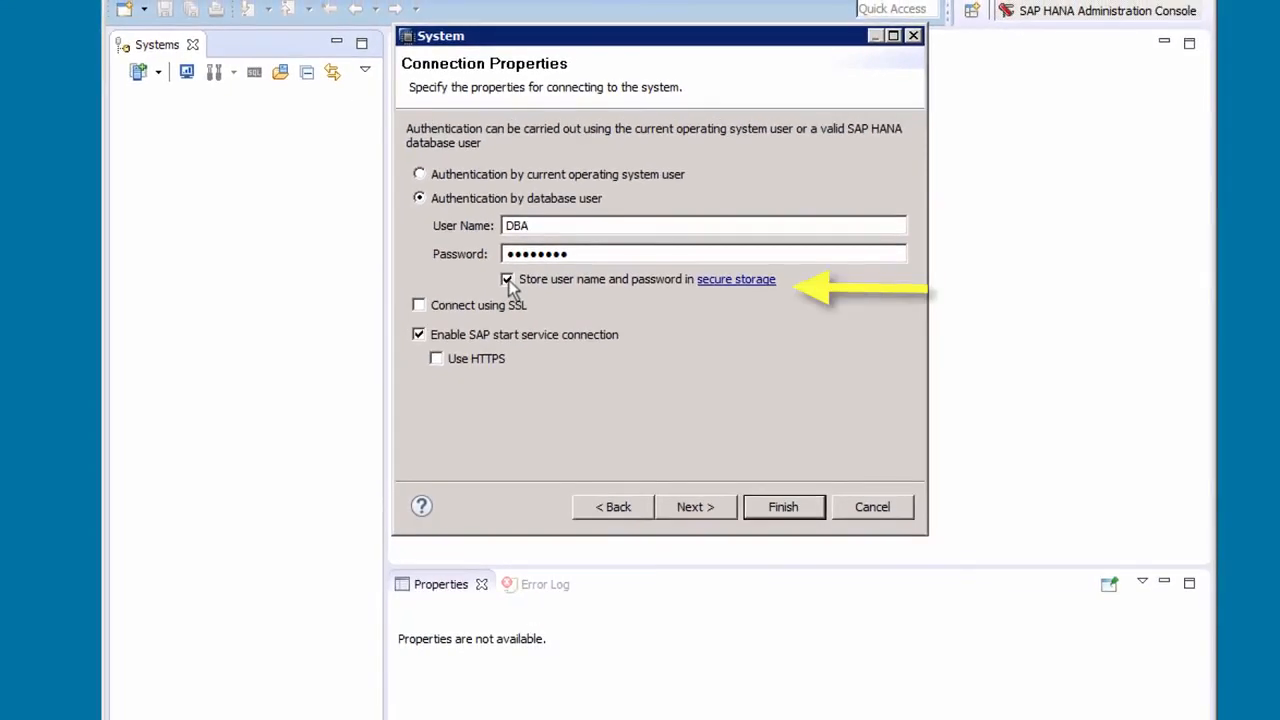
# View the secure storage preferences with the master password providers, and leave them without making changes.
pyautogui.click(750, 279)
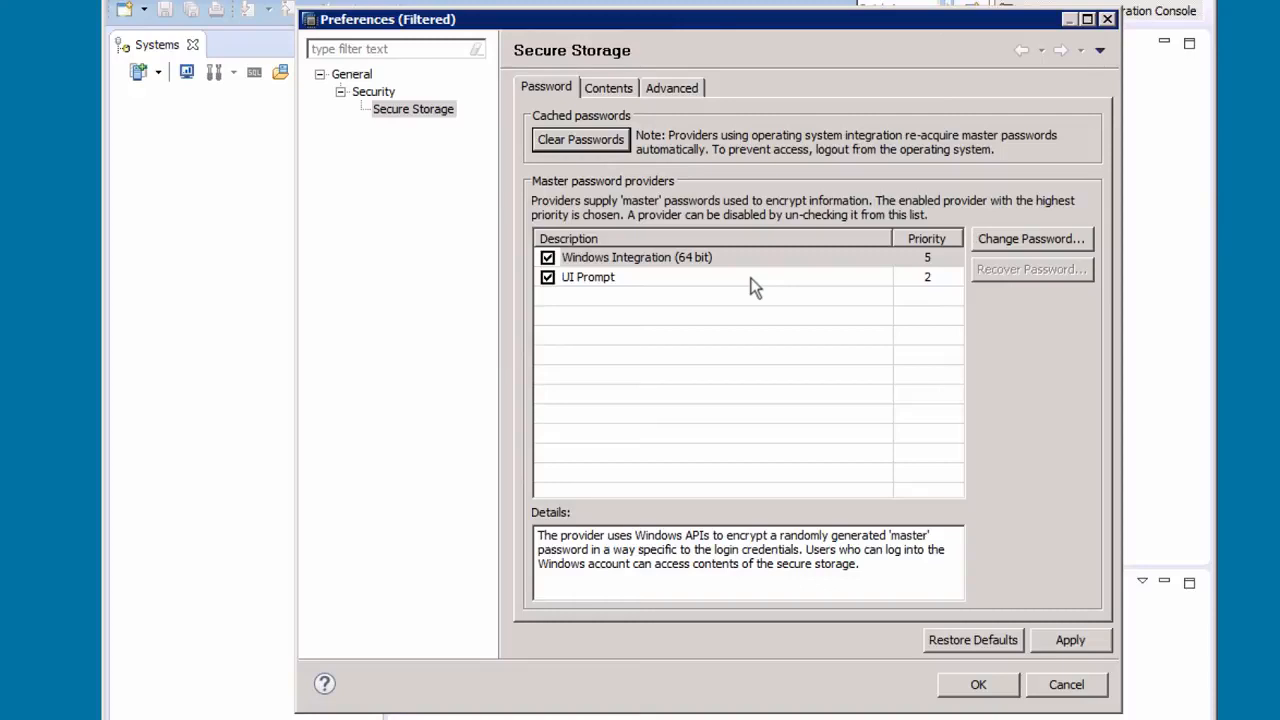
pyautogui.click(1069, 684)
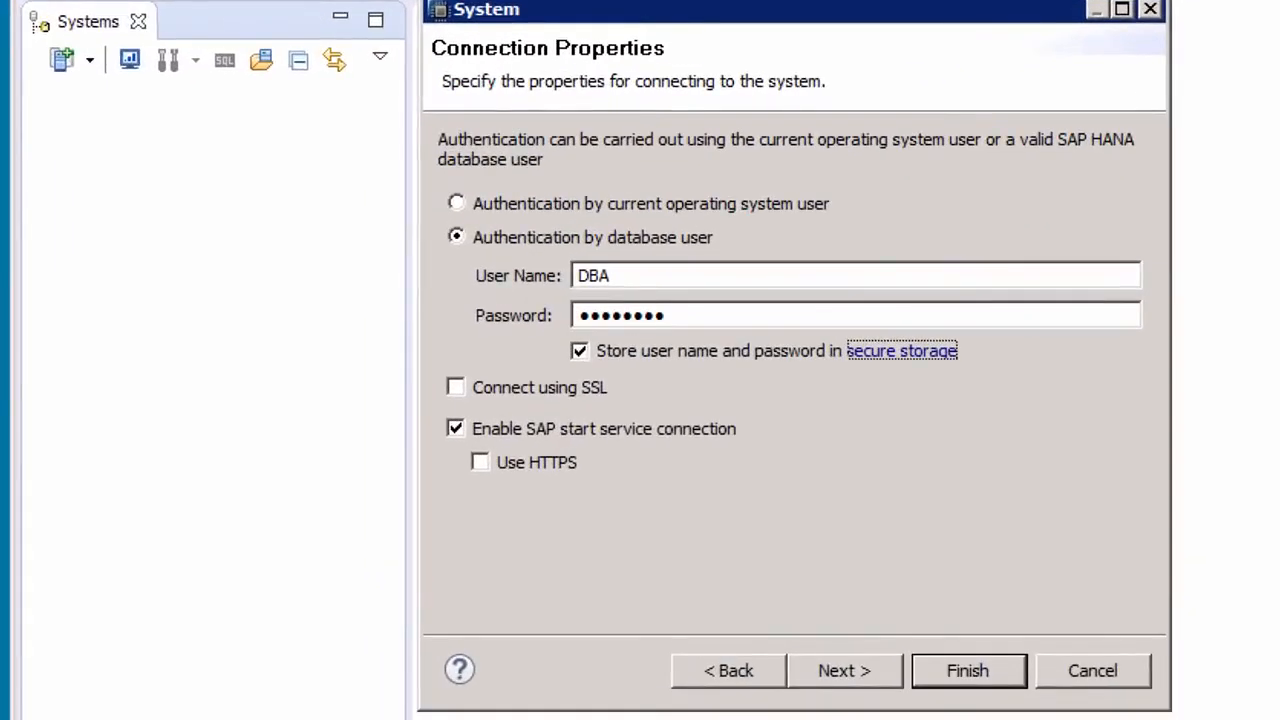
# Try connecting using SSL while reviewing its certificate options, and try the HTTPS option for the SAP start service connection.
pyautogui.click(551, 384)
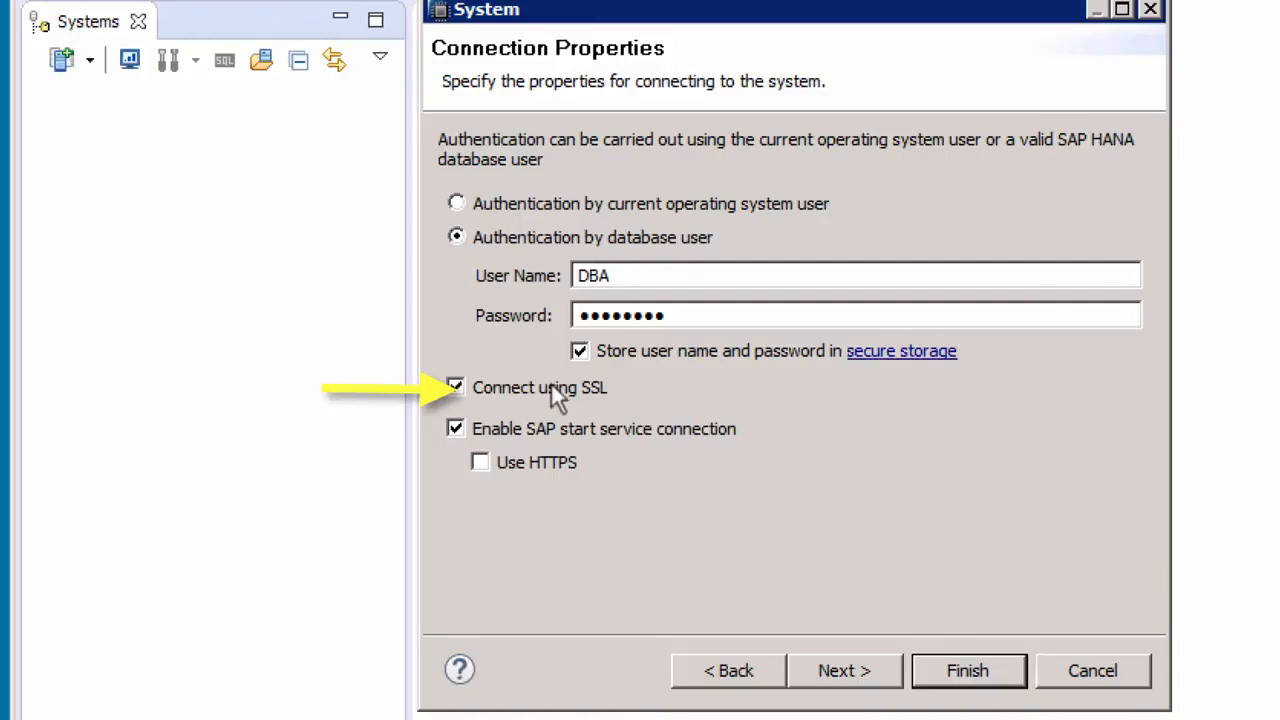
pyautogui.click(840, 671)
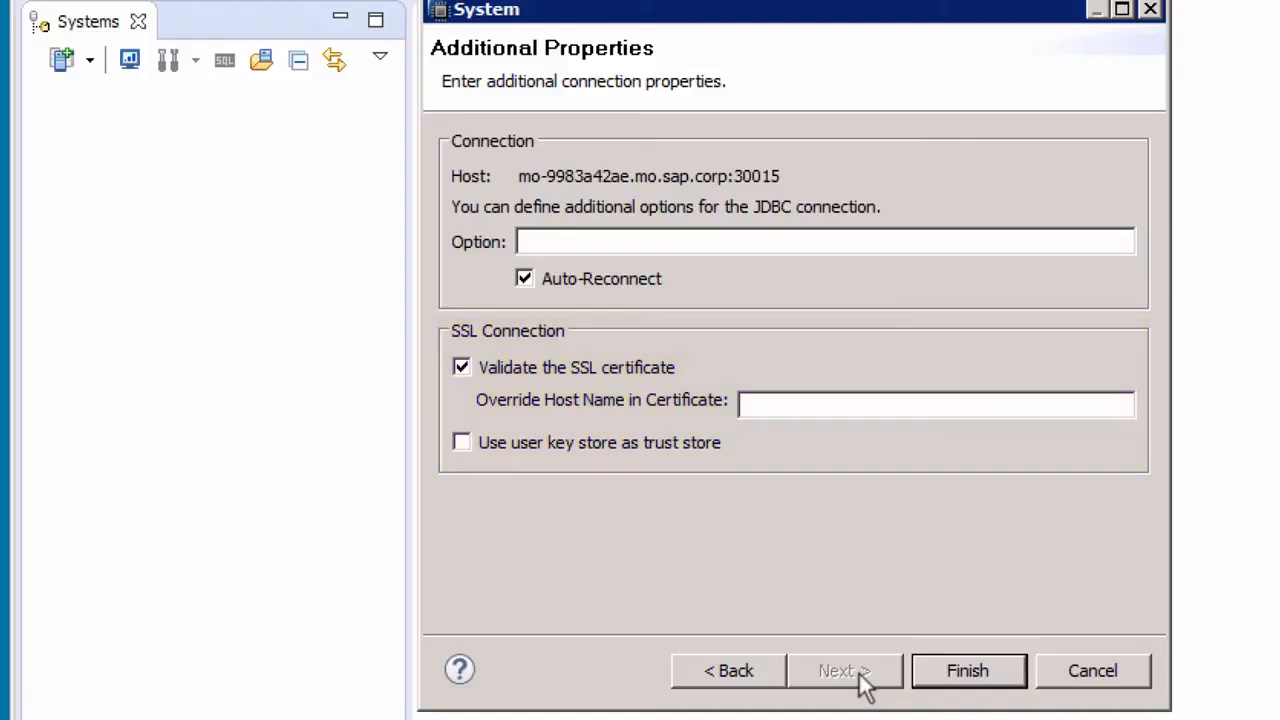
pyautogui.click(718, 661)
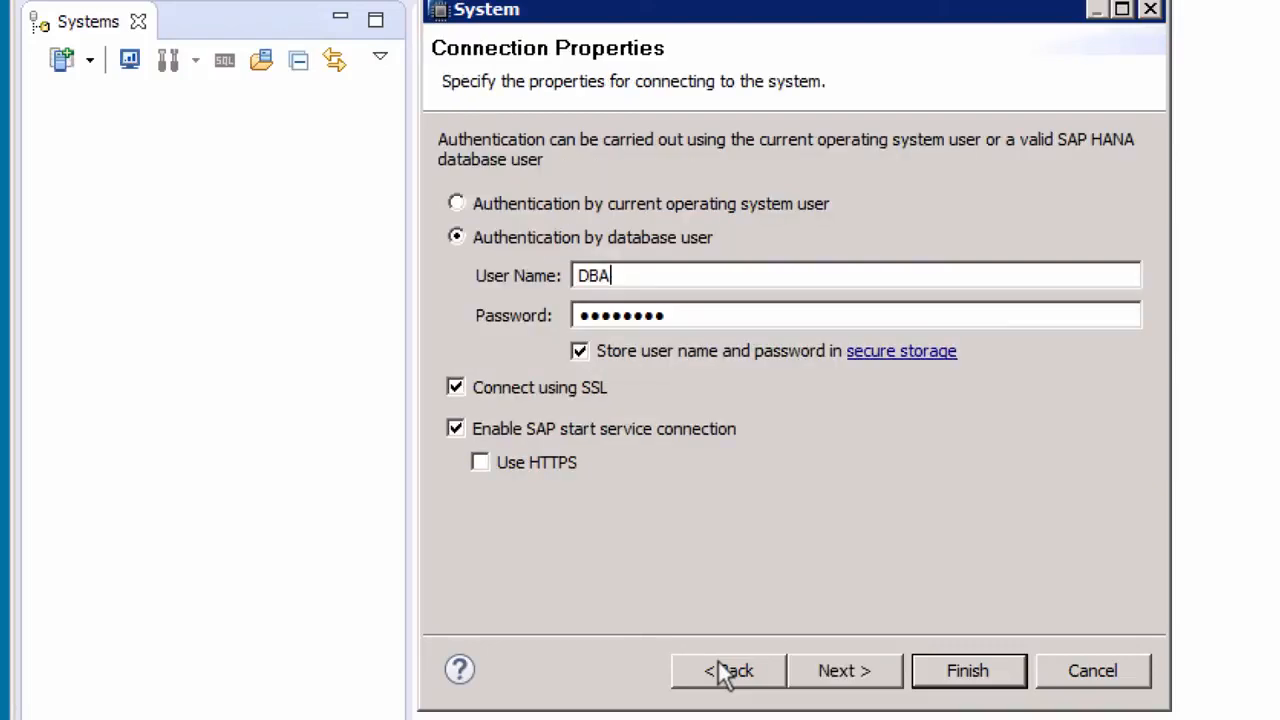
pyautogui.click(548, 382)
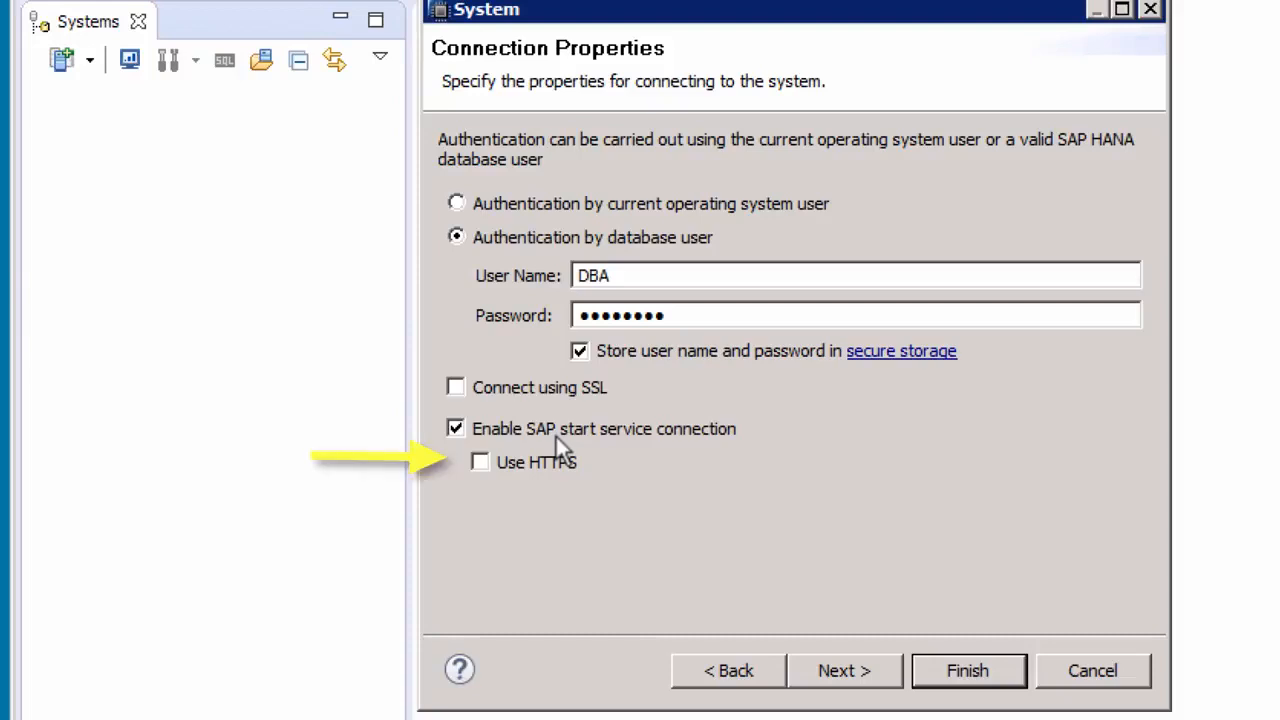
pyautogui.click(568, 458)
pyautogui.click(568, 460)
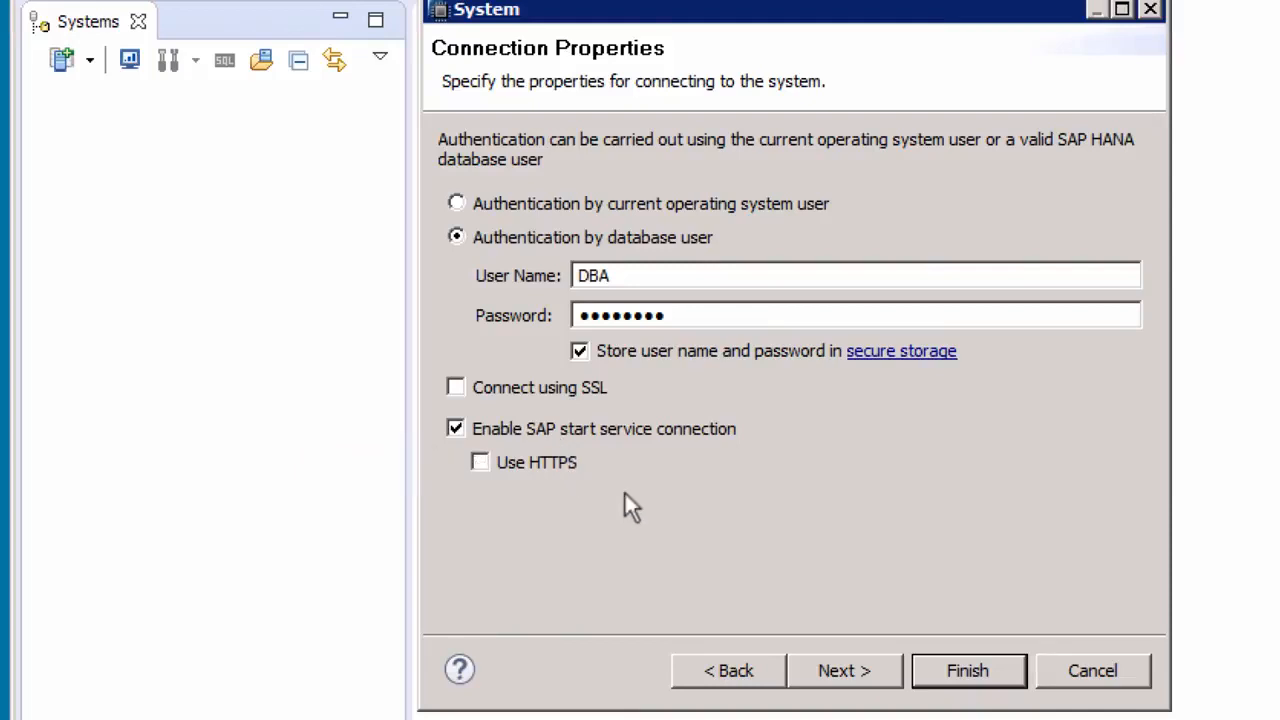
# Accept the default additional connection properties and finish adding the system.
pyautogui.click(877, 671)
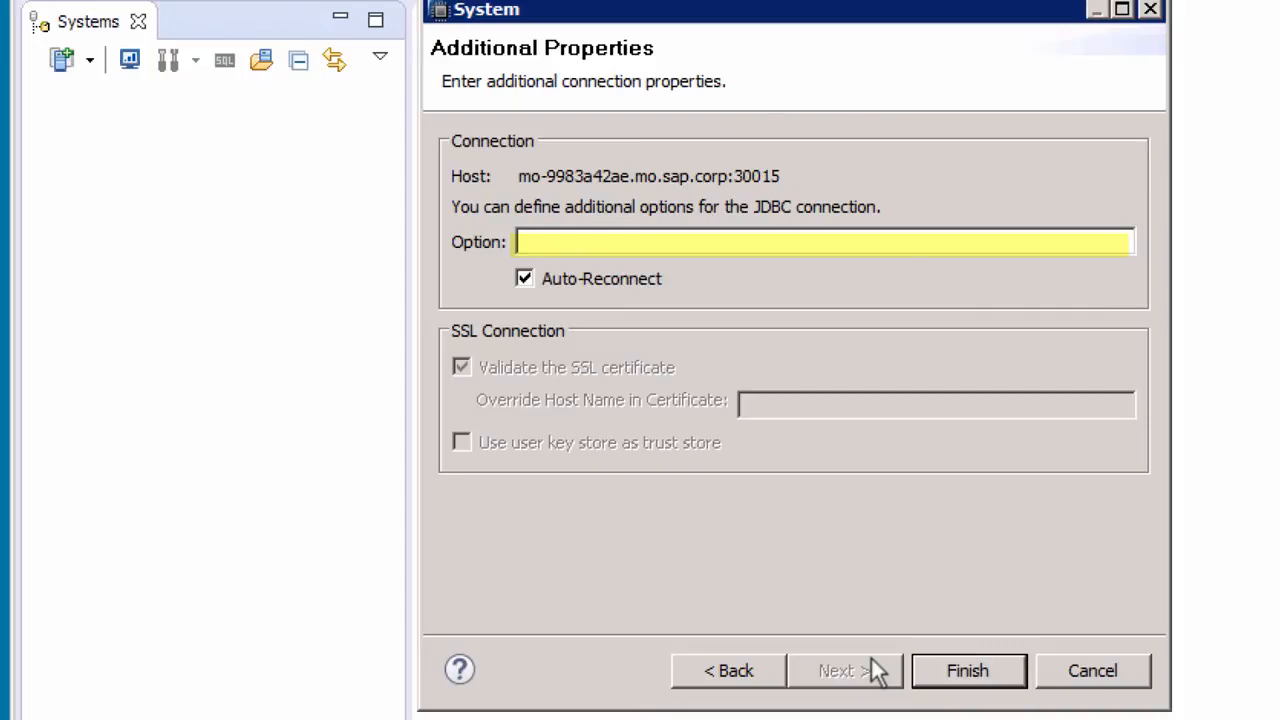
pyautogui.click(942, 669)
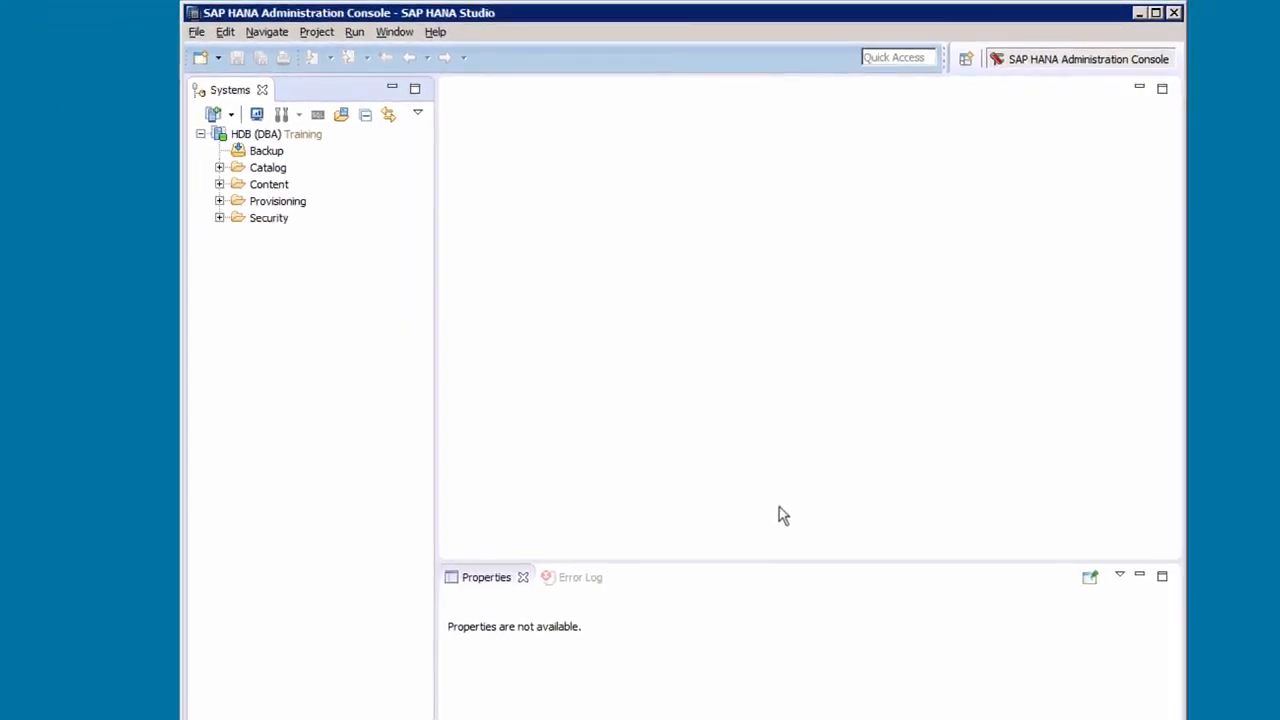
# Open the HDB (DBA) system's properties and examine its database user logon settings, hosts used to connect, and JDBC trace settings.
pyautogui.click(260, 136)
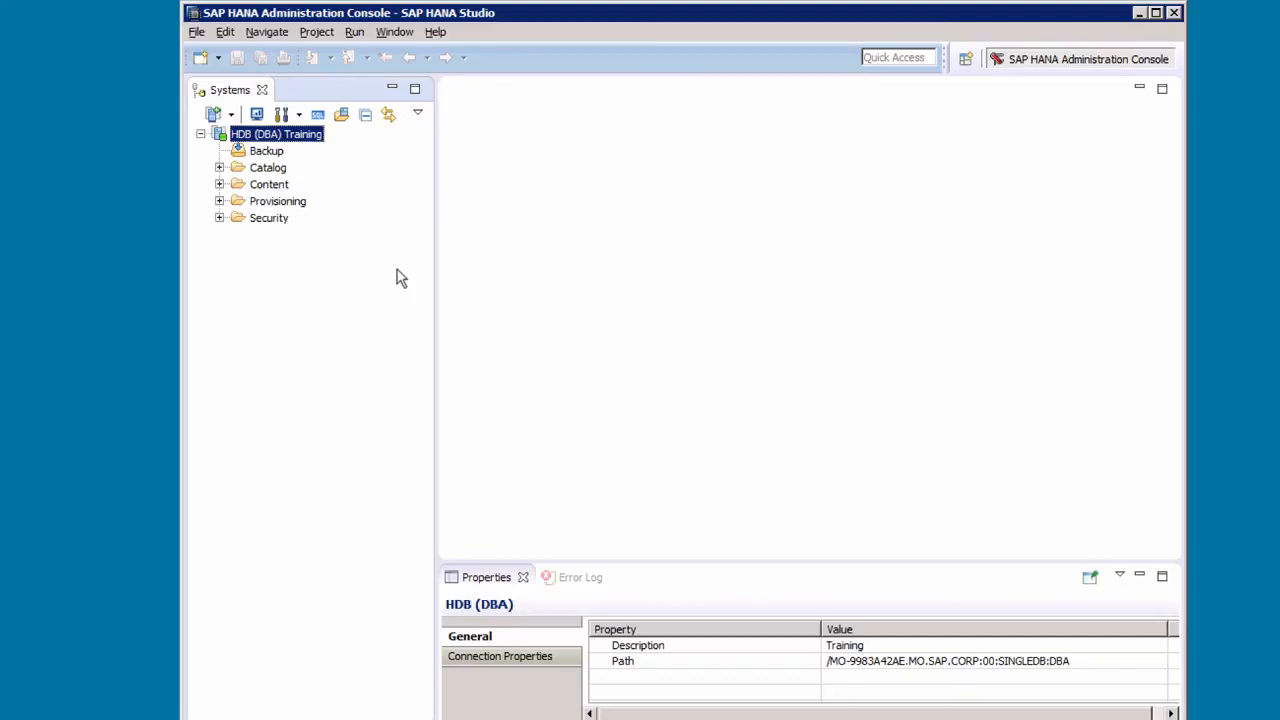
pyautogui.hotkey('alt', 'Return')
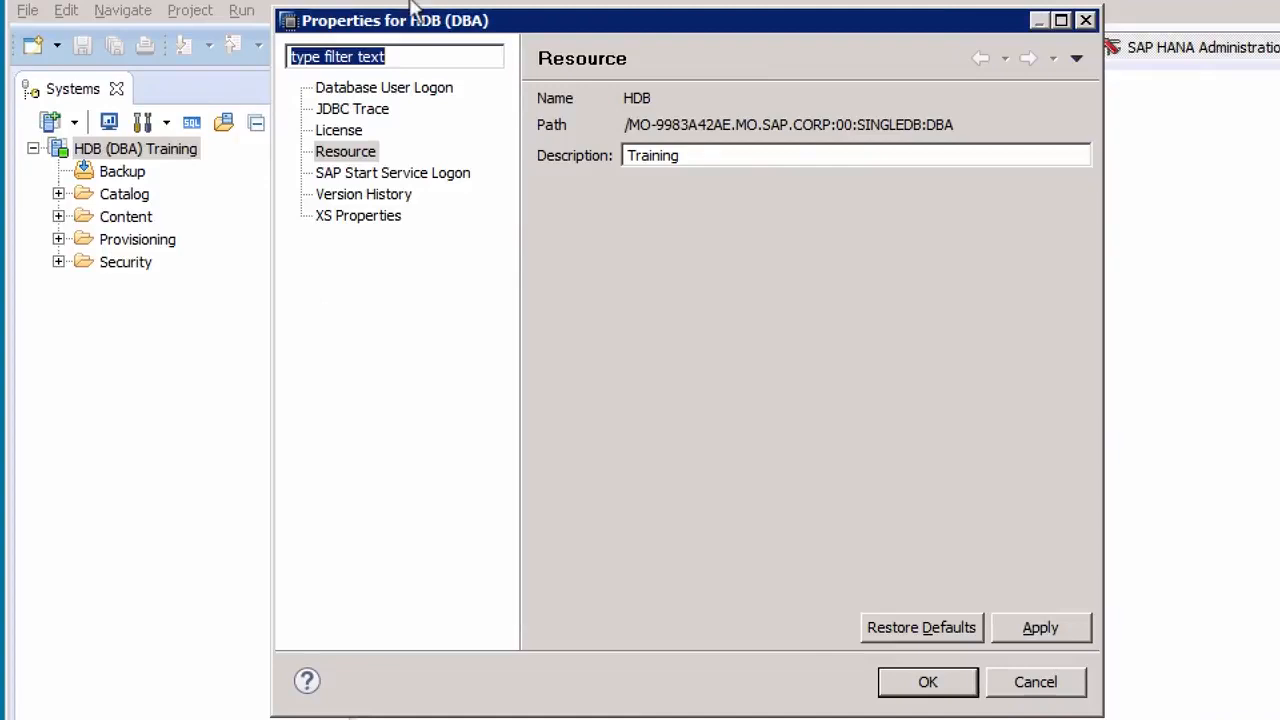
pyautogui.click(400, 88)
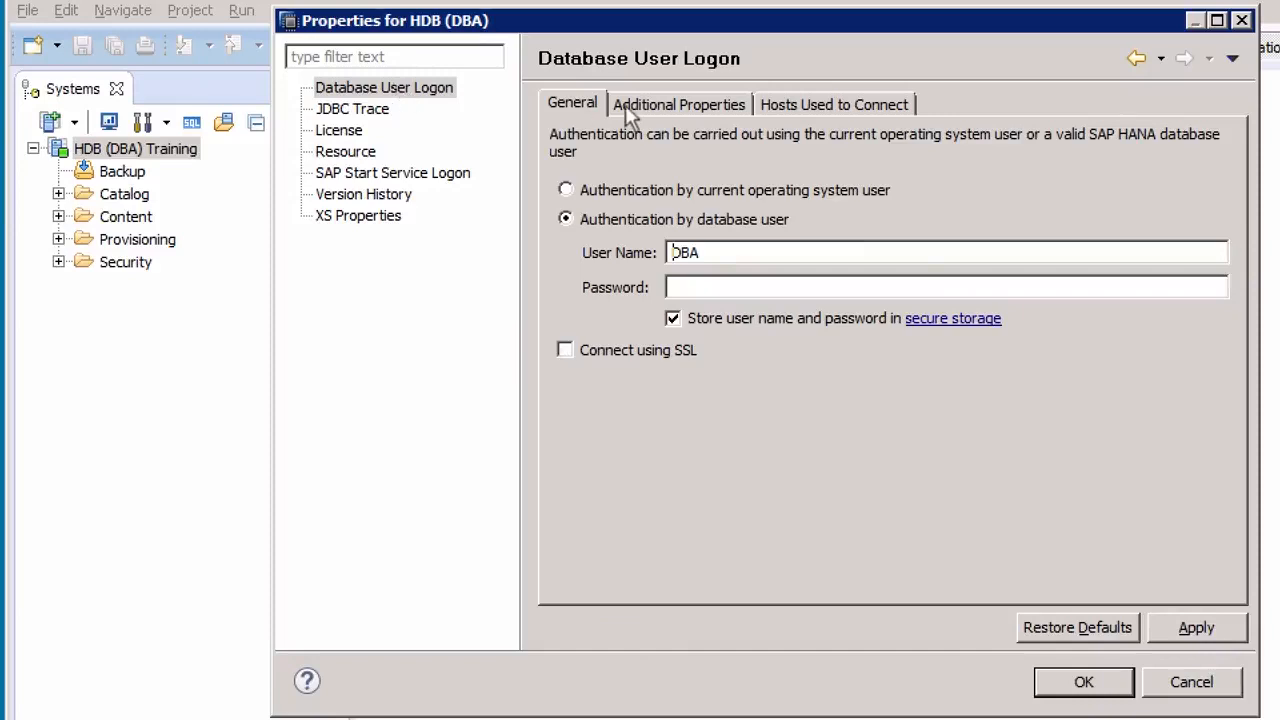
pyautogui.click(667, 110)
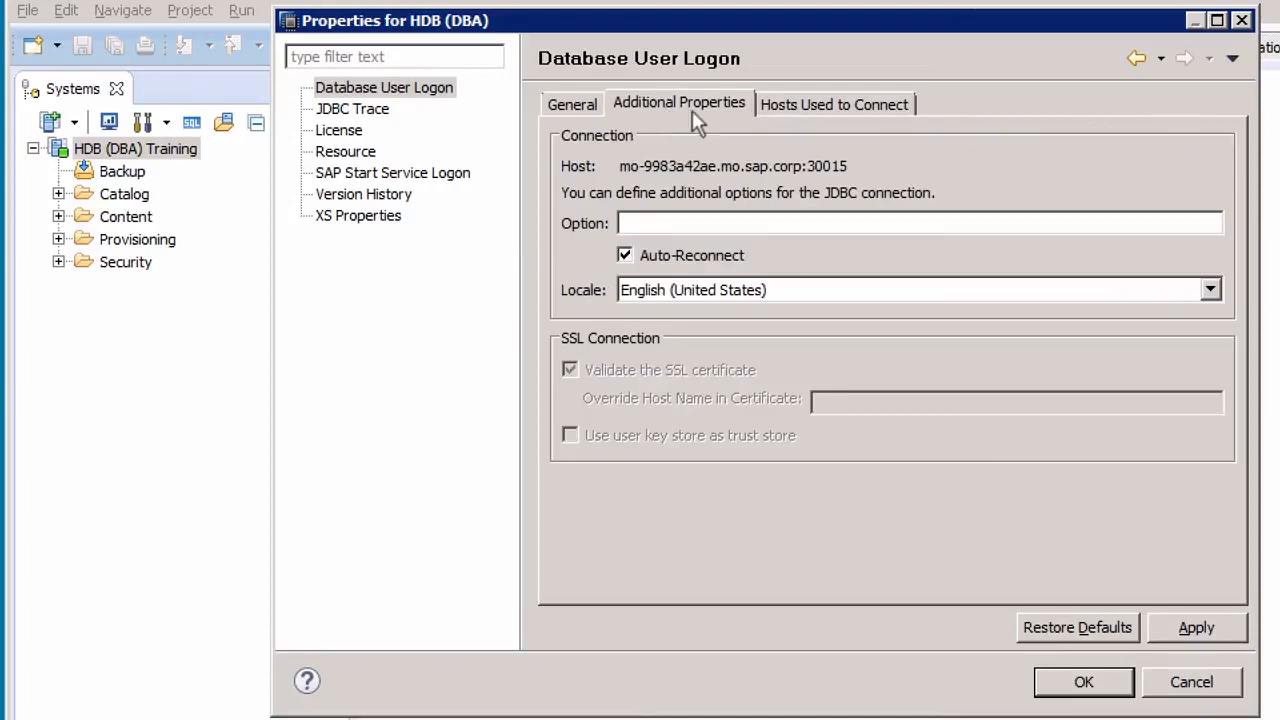
pyautogui.click(833, 102)
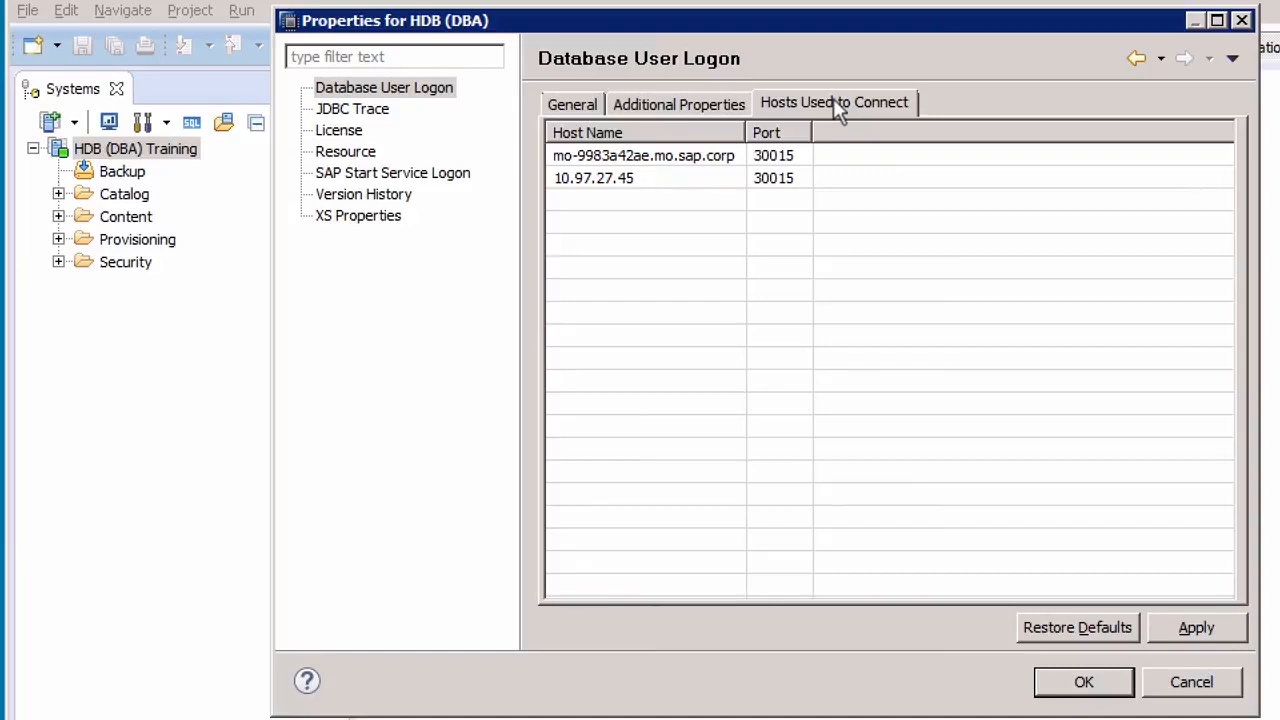
pyautogui.click(383, 113)
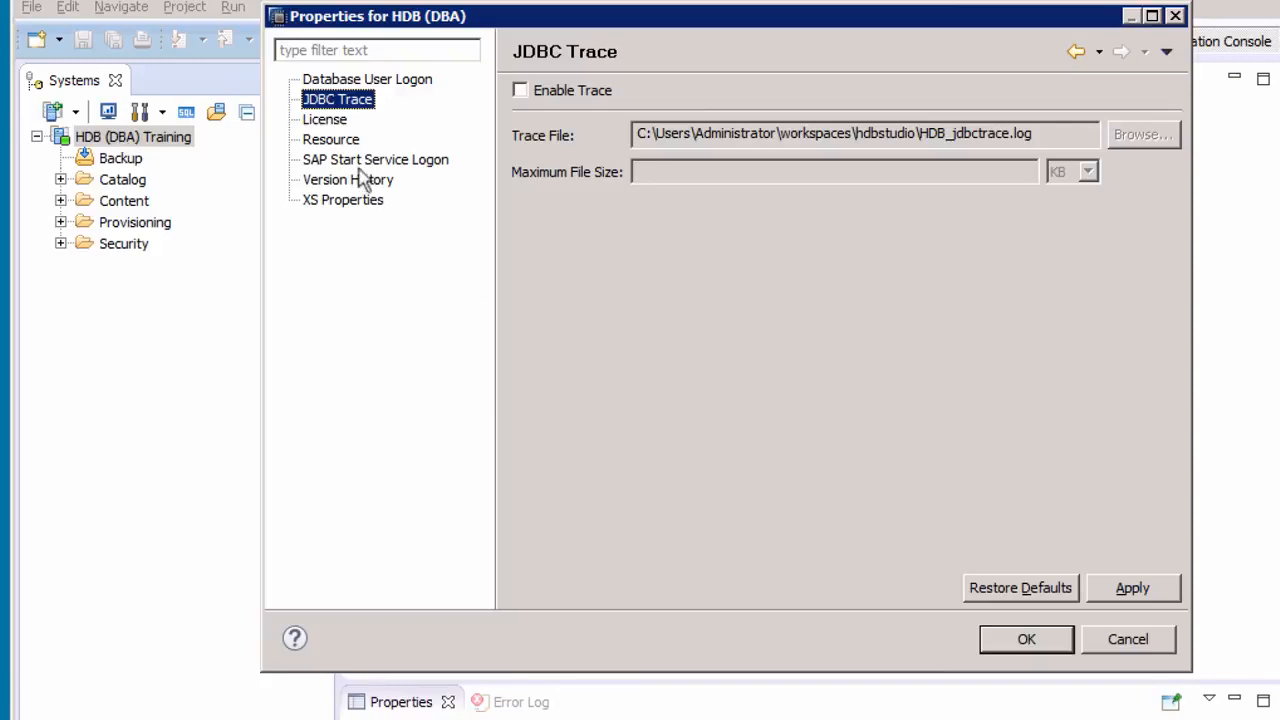
# Review the system's license, resource, SAP start service logon, version history and XS properties, and leave them without making changes.
pyautogui.click(326, 120)
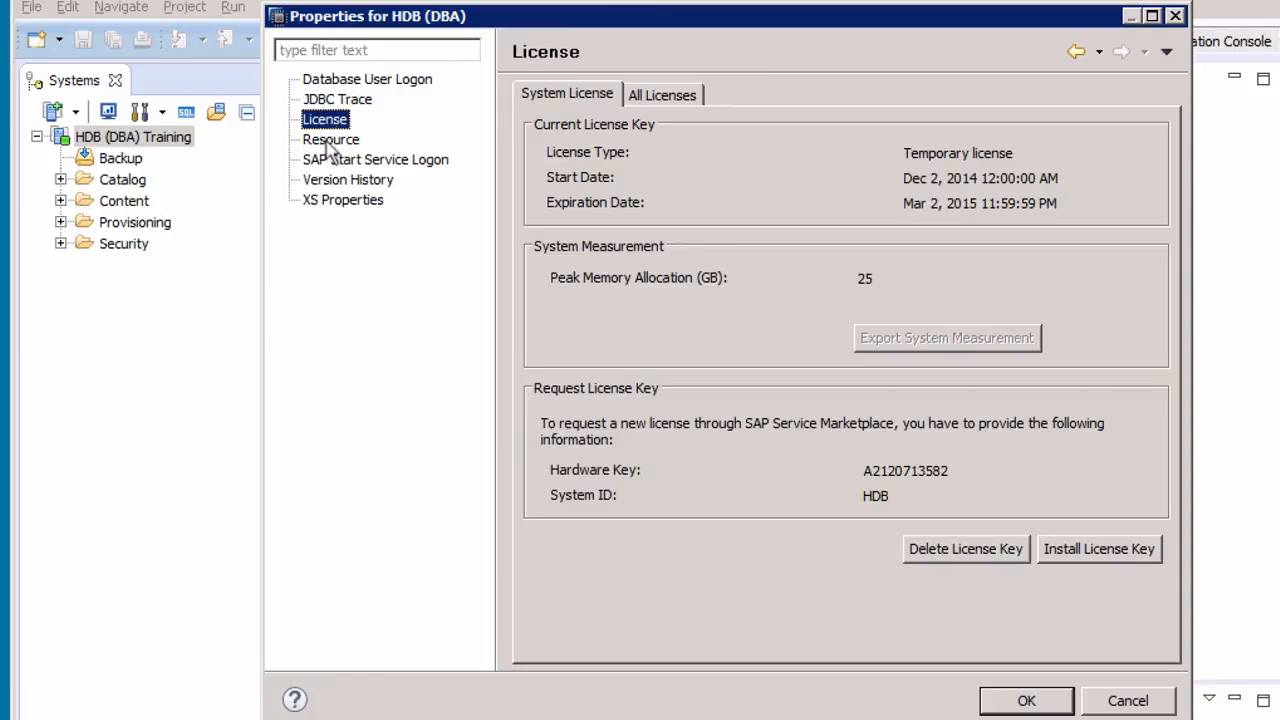
pyautogui.click(330, 142)
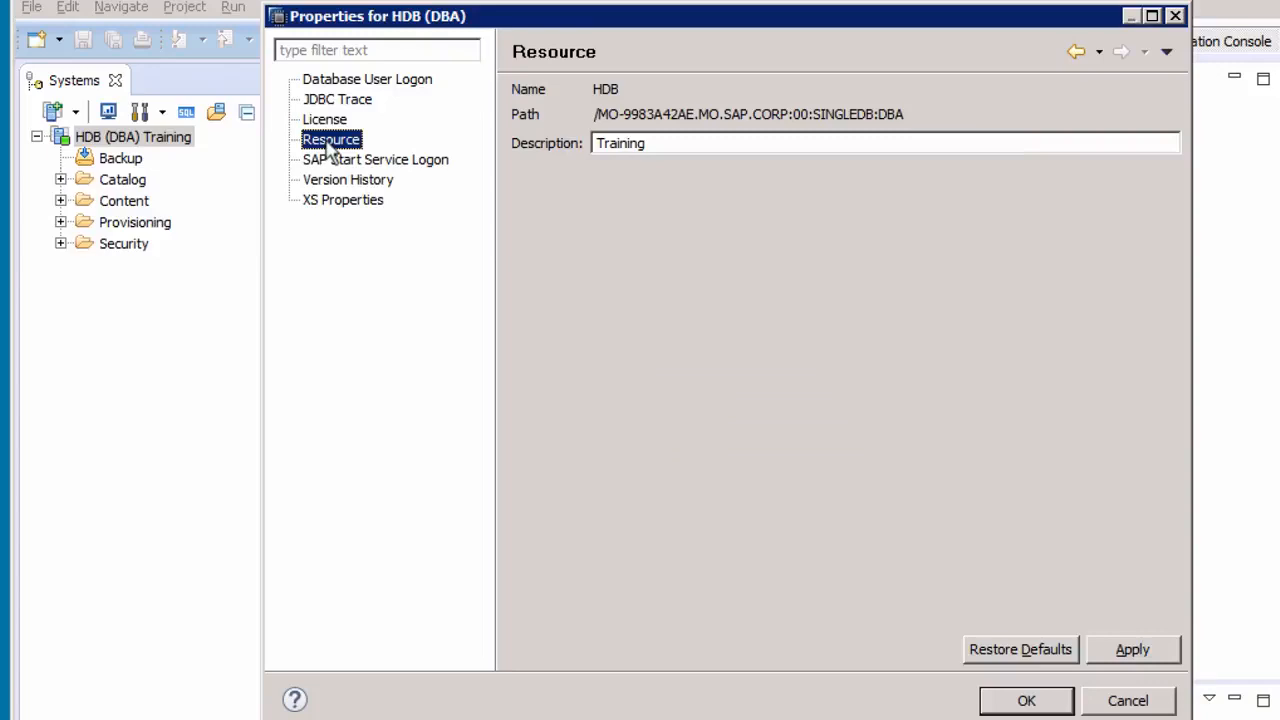
pyautogui.click(347, 163)
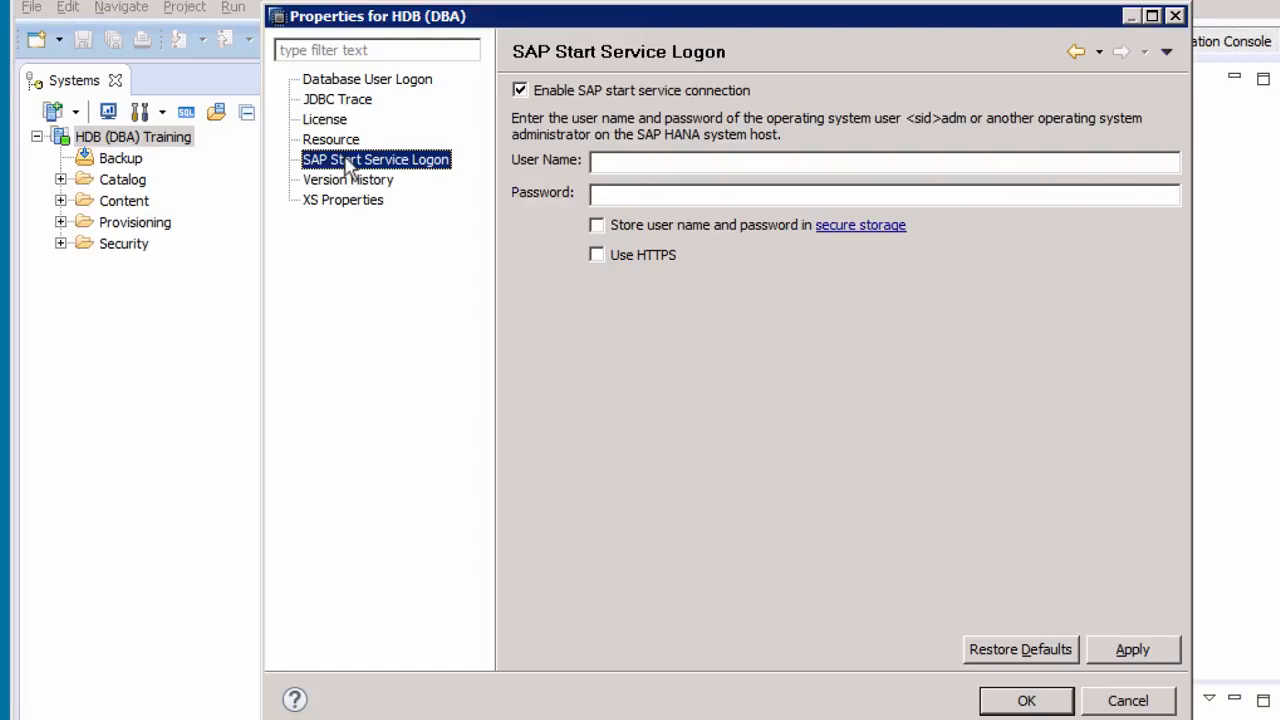
pyautogui.click(357, 182)
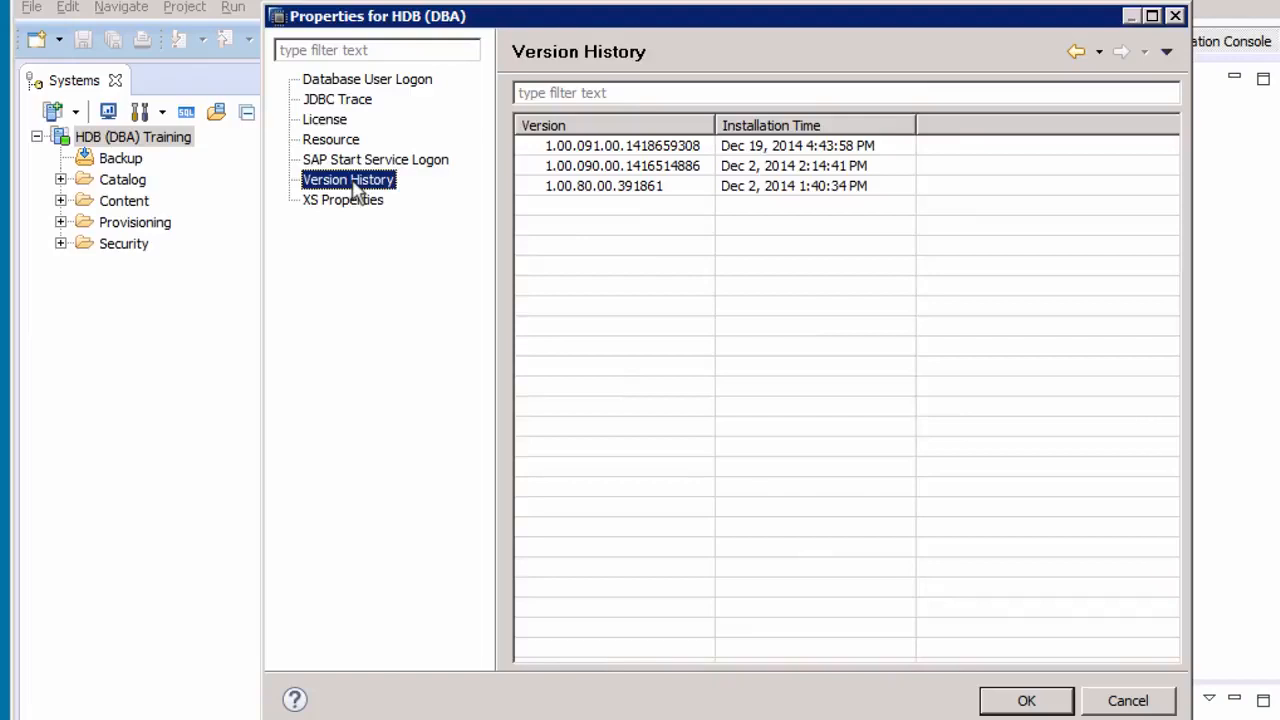
pyautogui.click(345, 200)
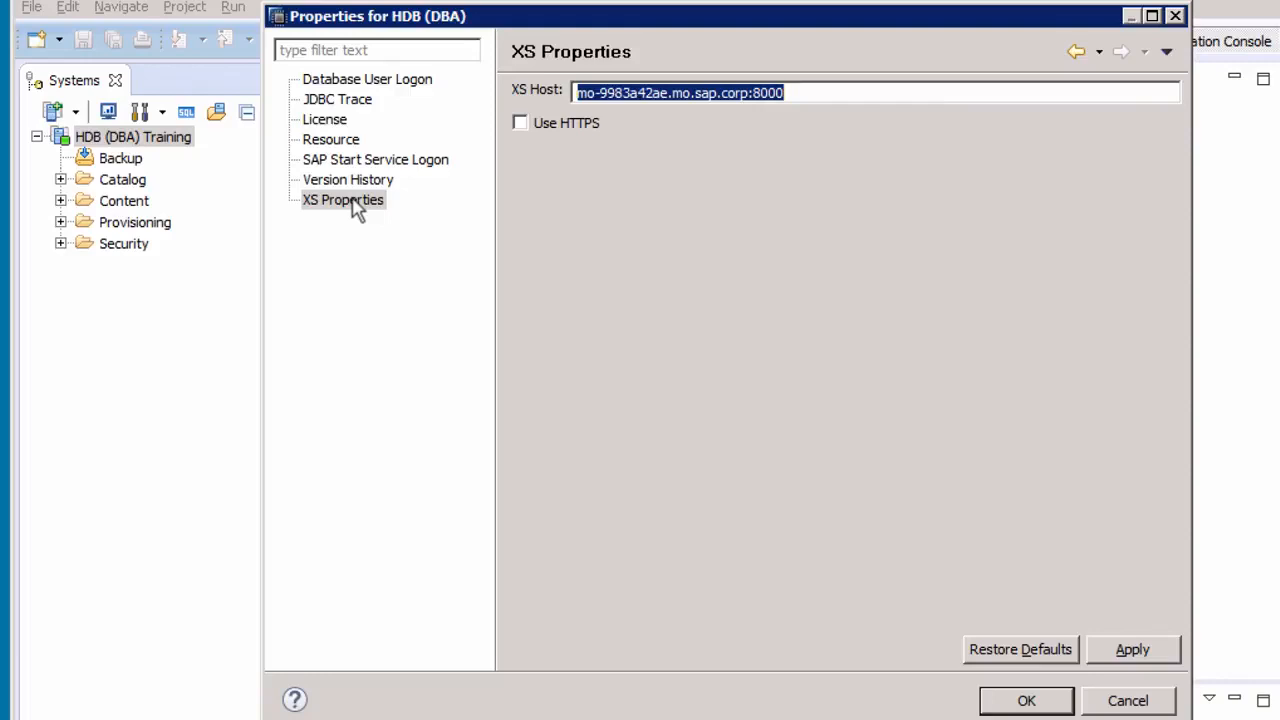
pyautogui.click(1134, 701)
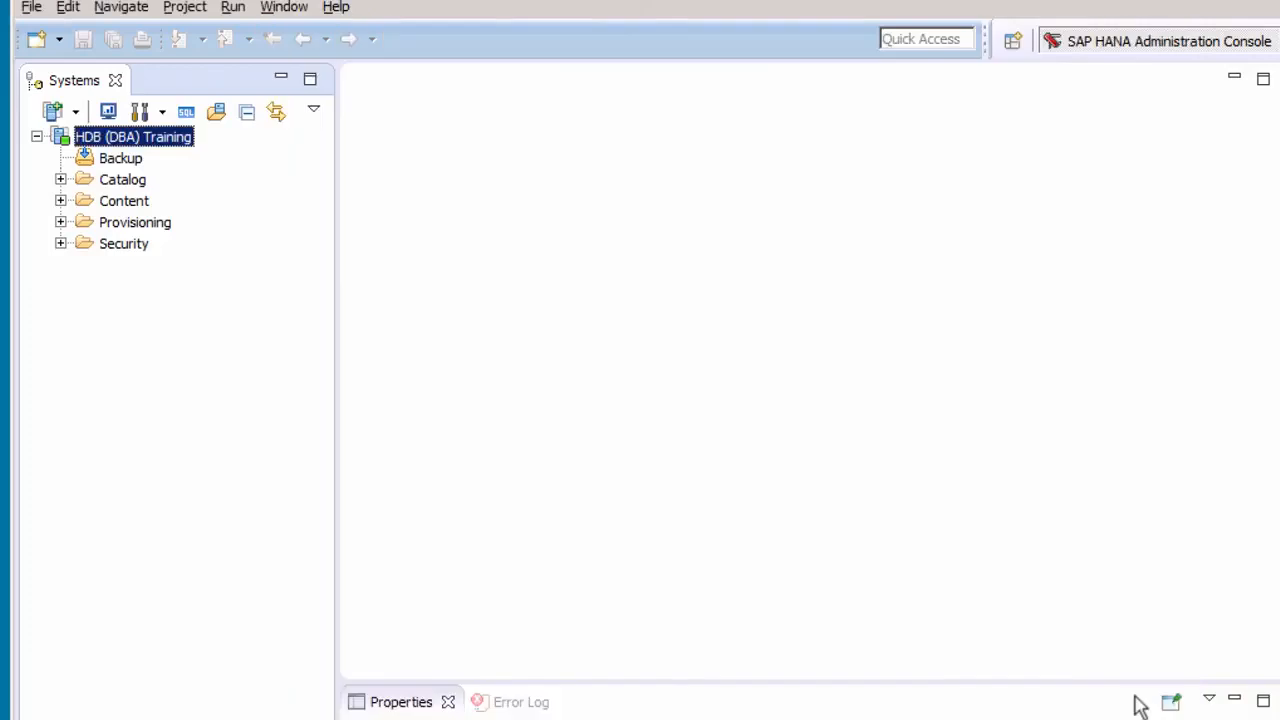
# Open the Application Lifecycle Management home screen for the HDB (DBA) system and minimize the Properties view to enlarge the editor area.
pyautogui.rightClick(172, 139)
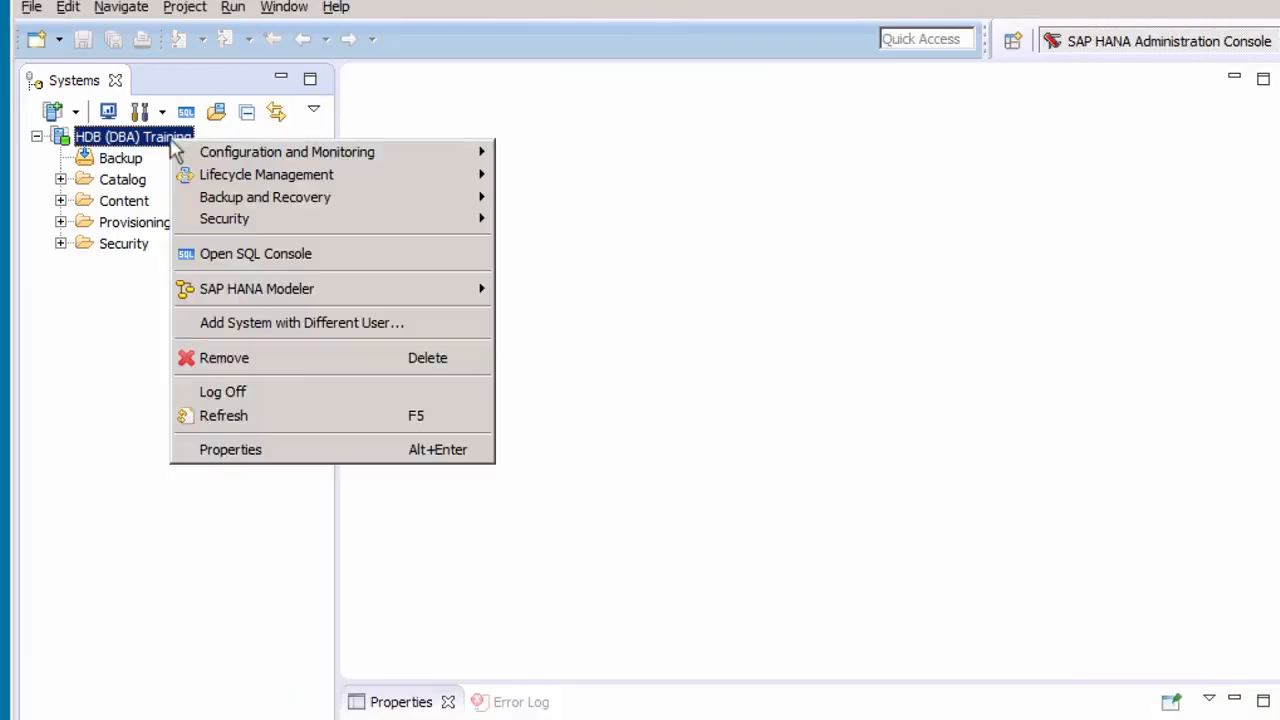
pyautogui.moveTo(226, 178)
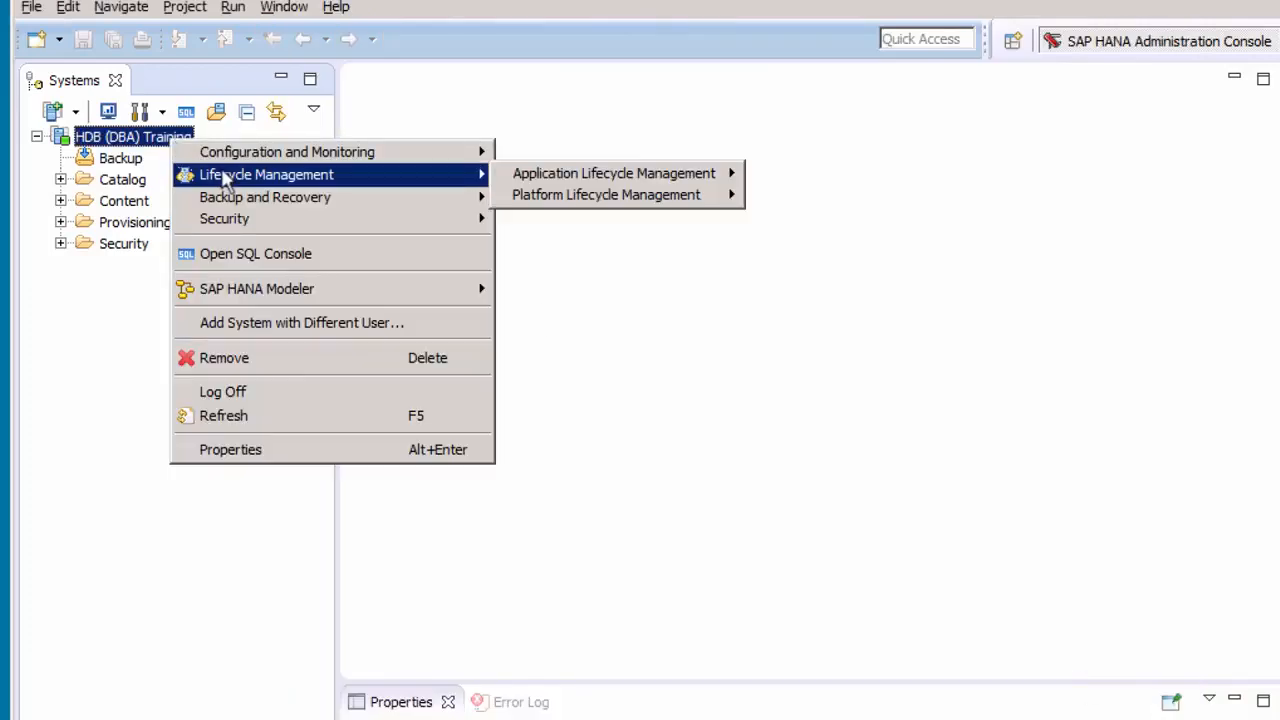
pyautogui.moveTo(605, 180)
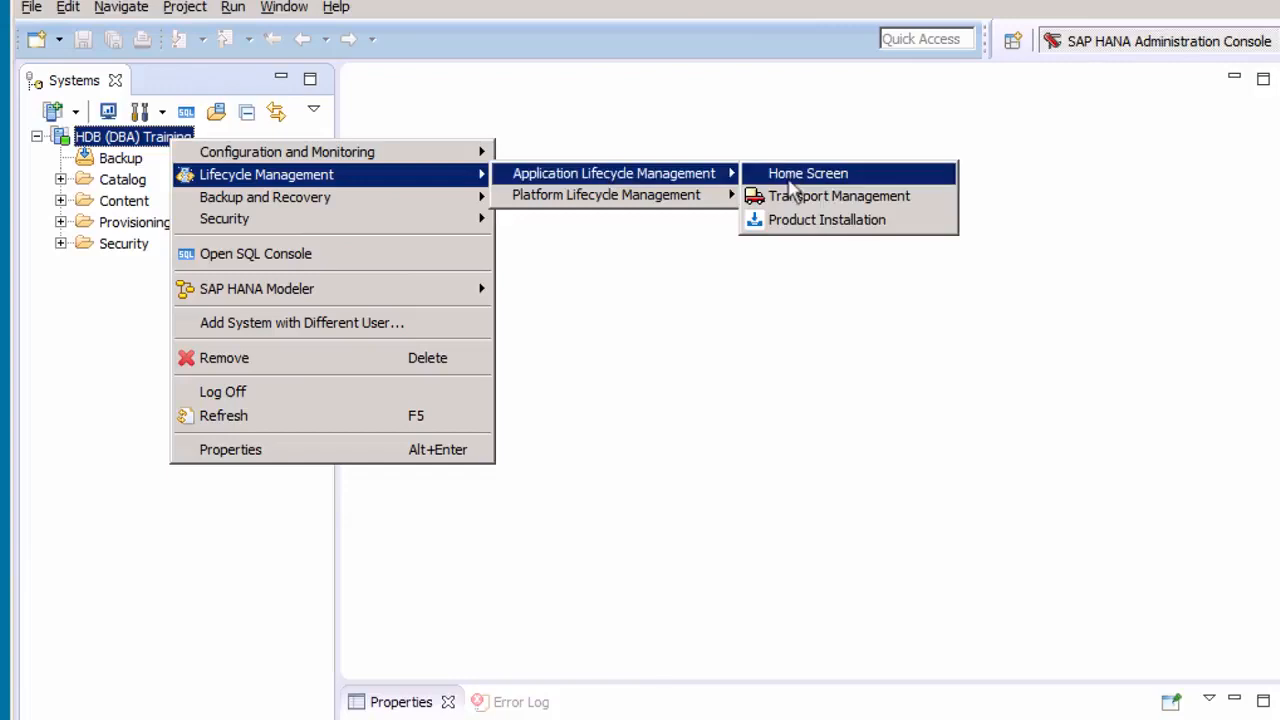
pyautogui.click(791, 176)
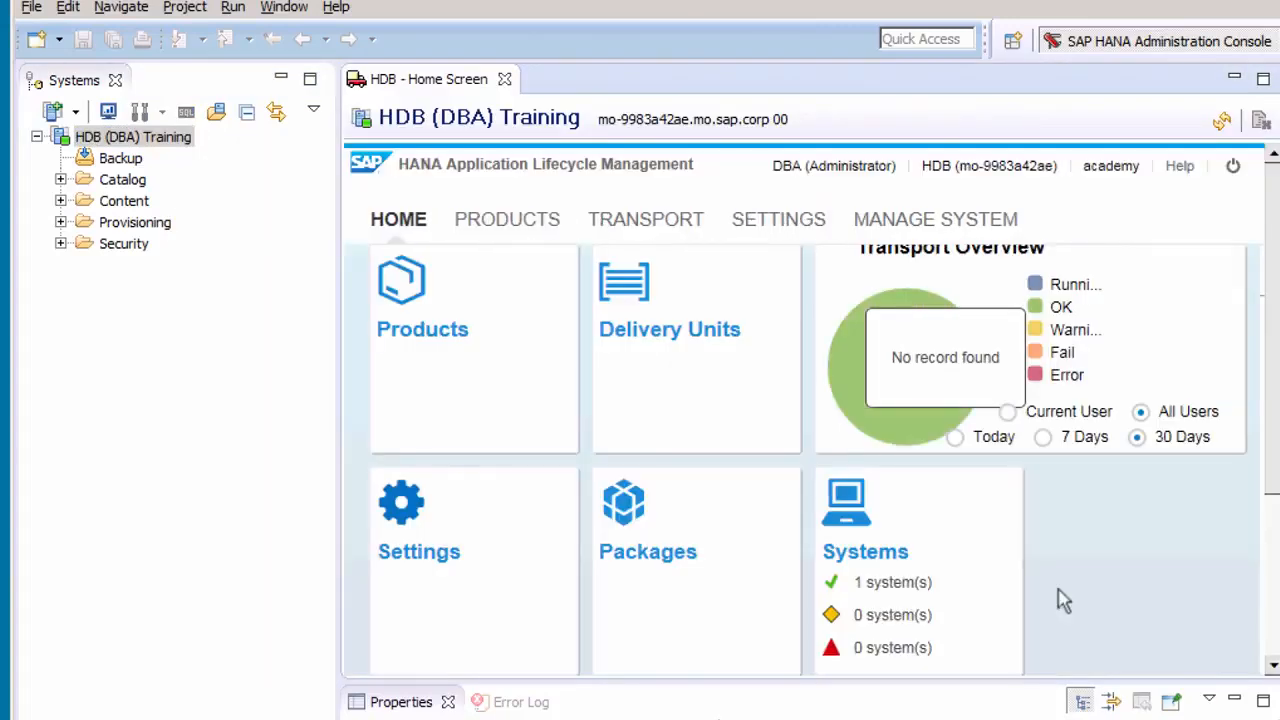
pyautogui.click(1234, 702)
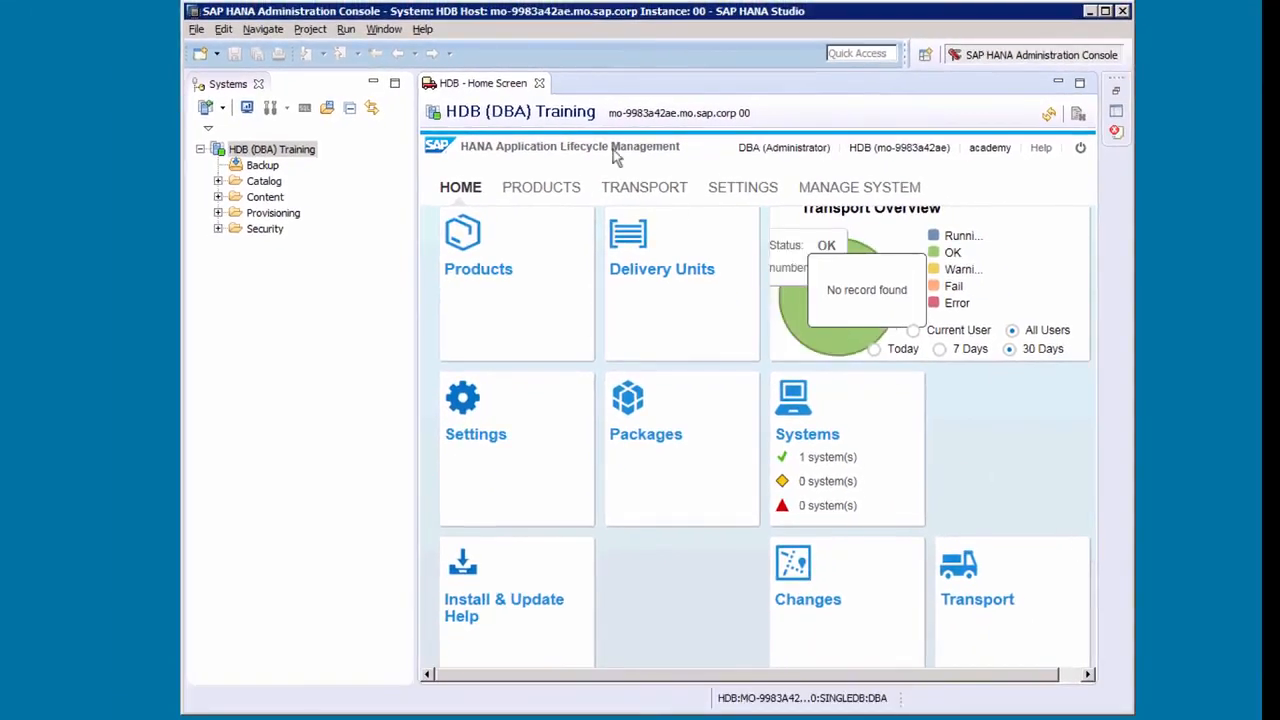
# Review the web browser preferences, apply the internal web browser option, and leave the preferences.
pyautogui.click(392, 32)
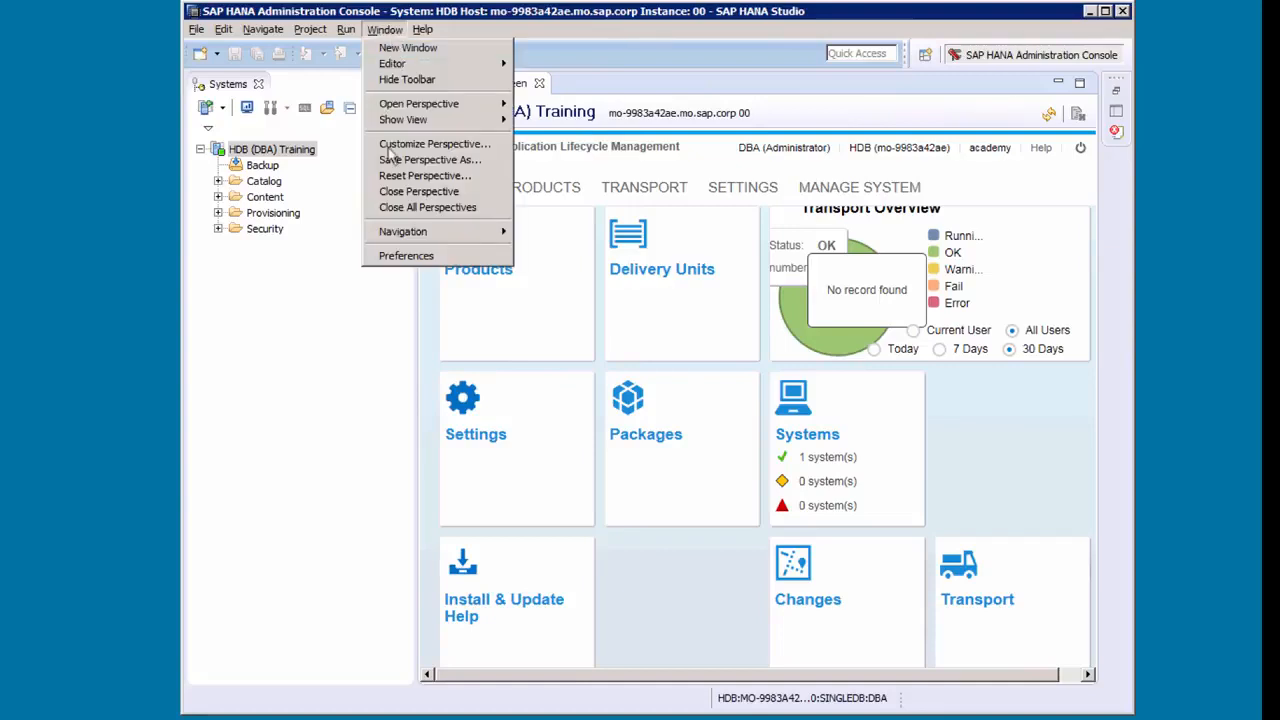
pyautogui.click(395, 256)
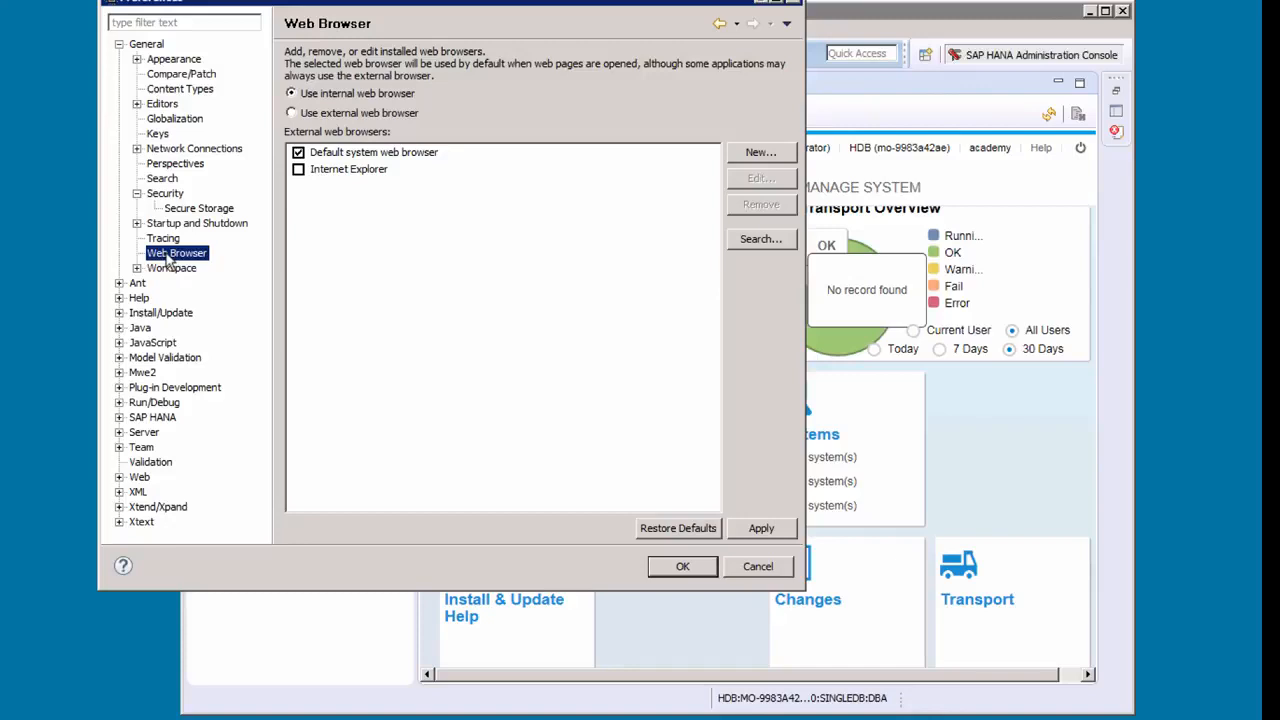
pyautogui.click(362, 113)
pyautogui.click(347, 96)
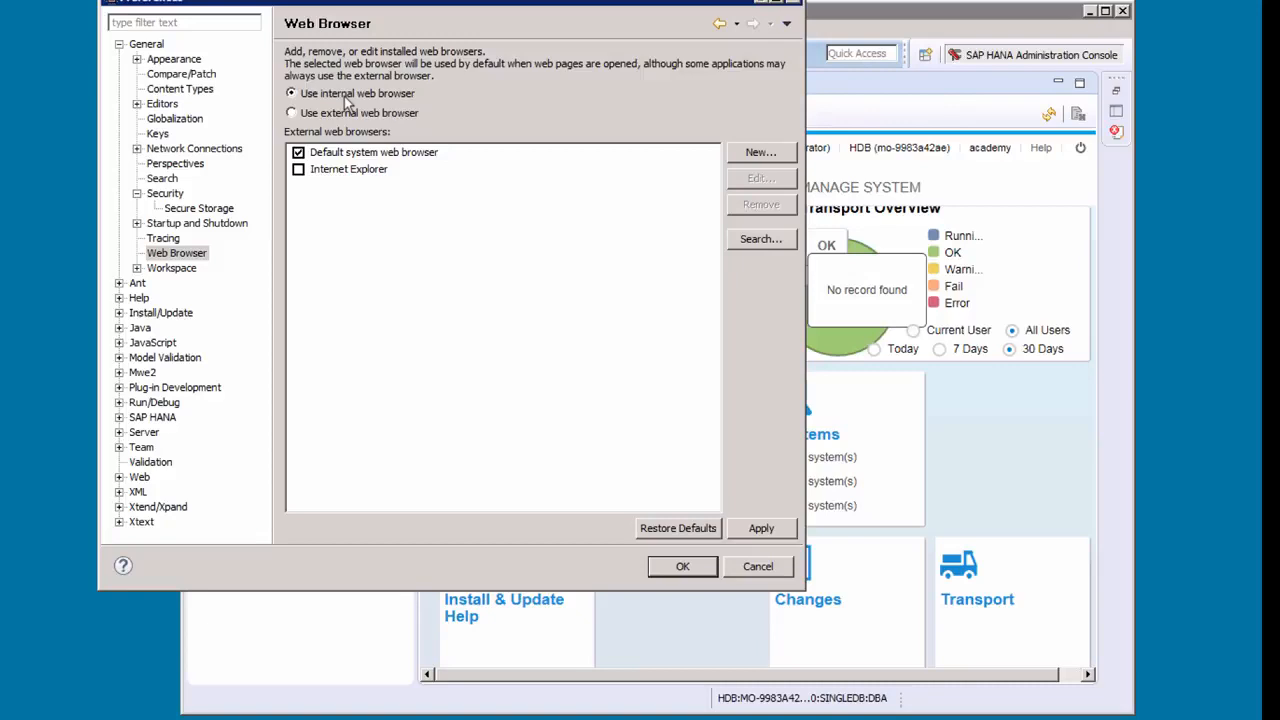
pyautogui.click(757, 532)
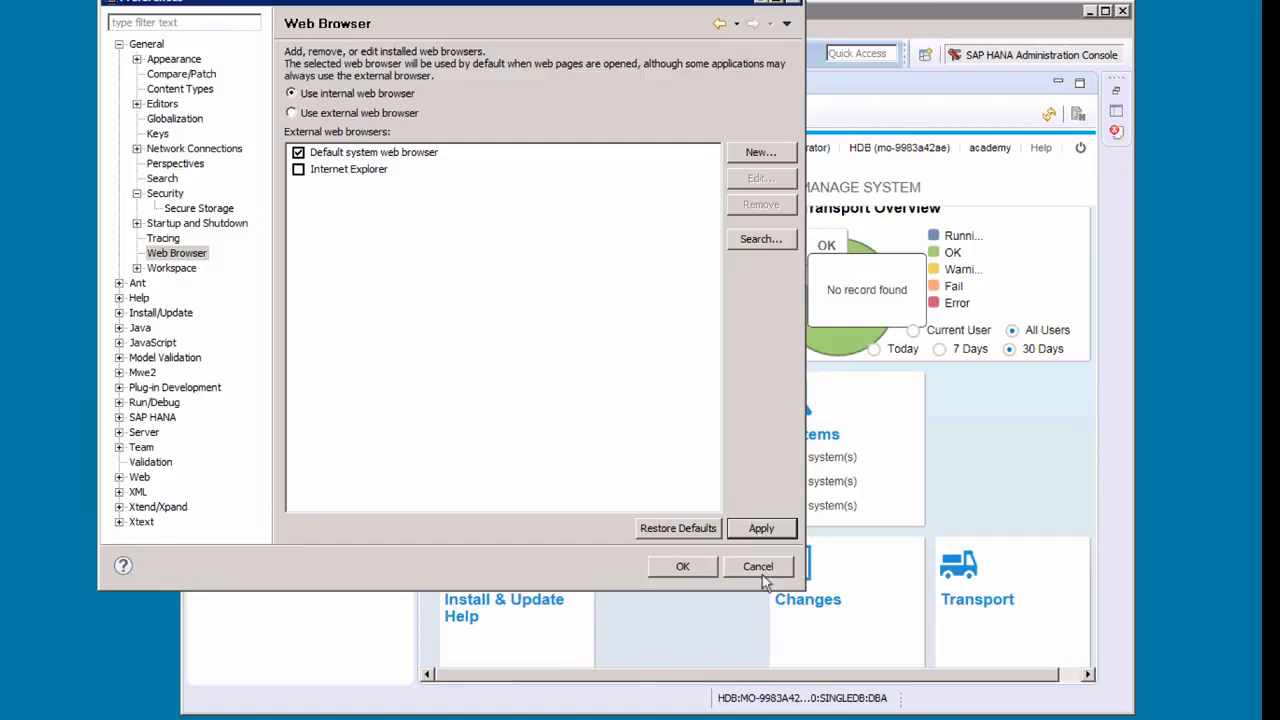
pyautogui.click(760, 568)
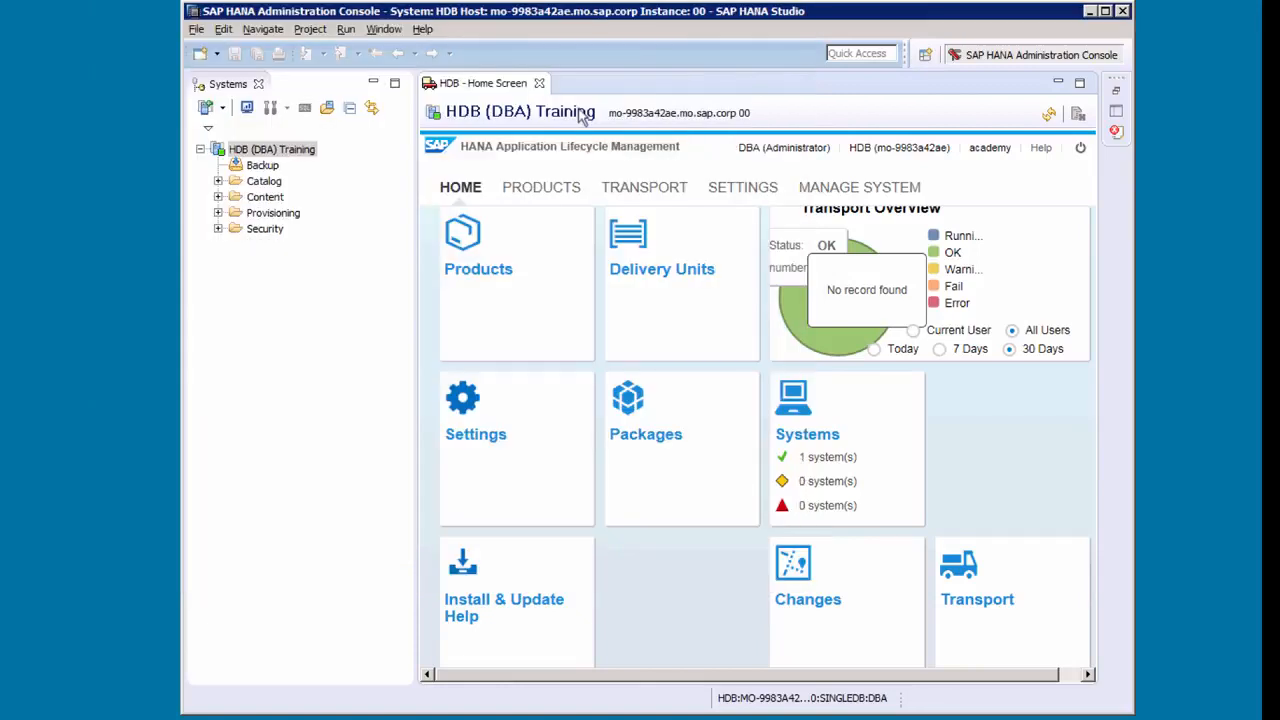
# Close the lifecycle management home screen and open the HDB (DBA) system's administration in diagnosis mode.
pyautogui.click(542, 86)
pyautogui.click(541, 84)
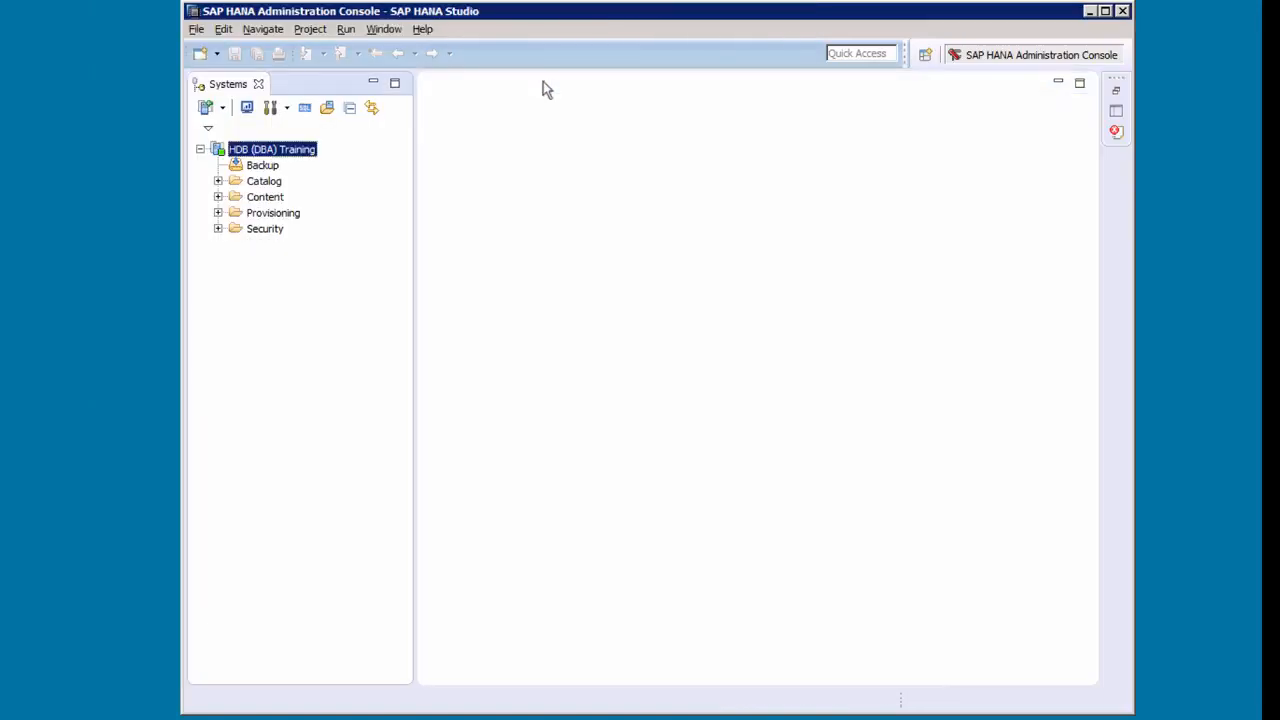
pyautogui.click(197, 180)
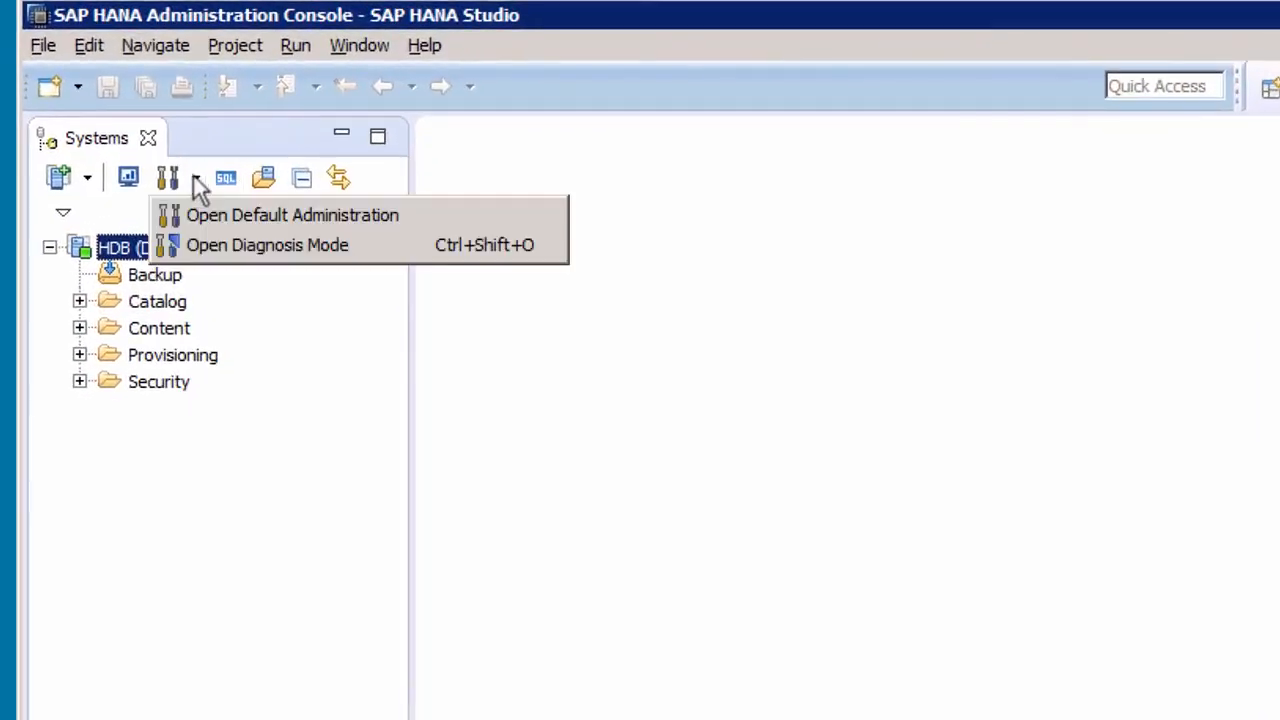
pyautogui.click(400, 258)
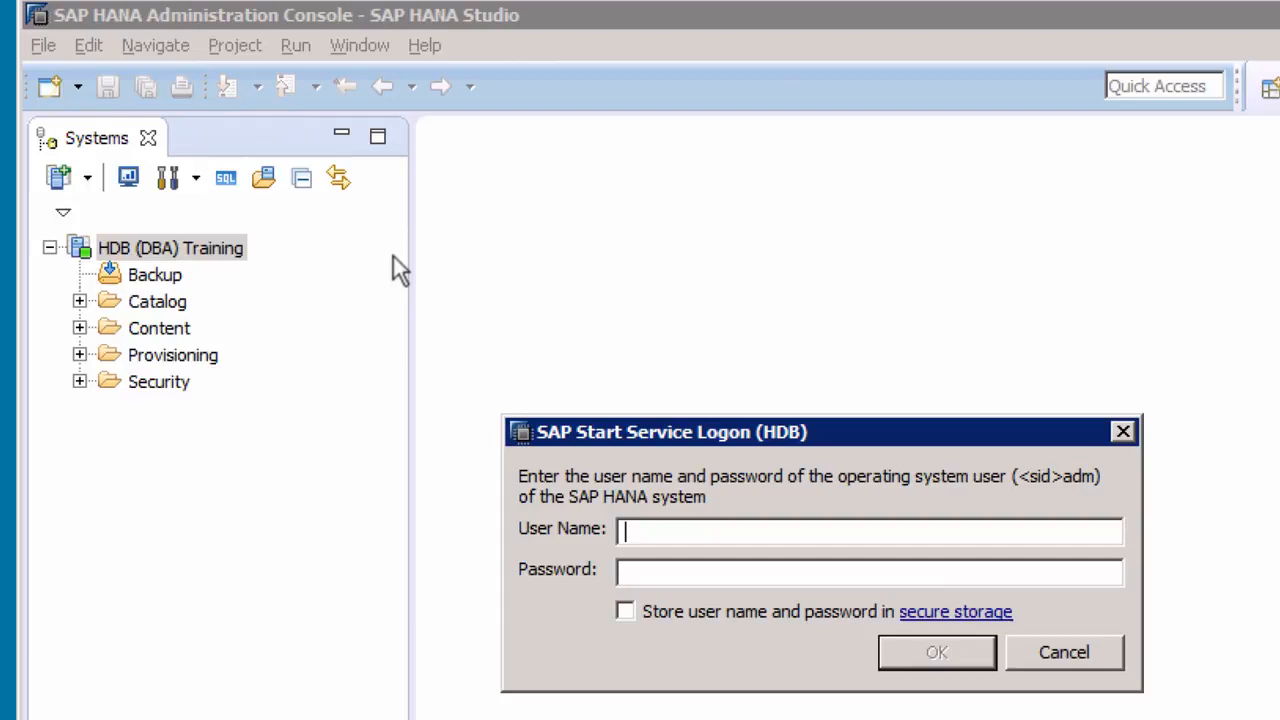
# Log on to the SAP start service as operating system user hdbadm with the account password, without storing the credentials.
pyautogui.write('hdbadm')
pyautogui.press('Tab')
pyautogui.write('********')
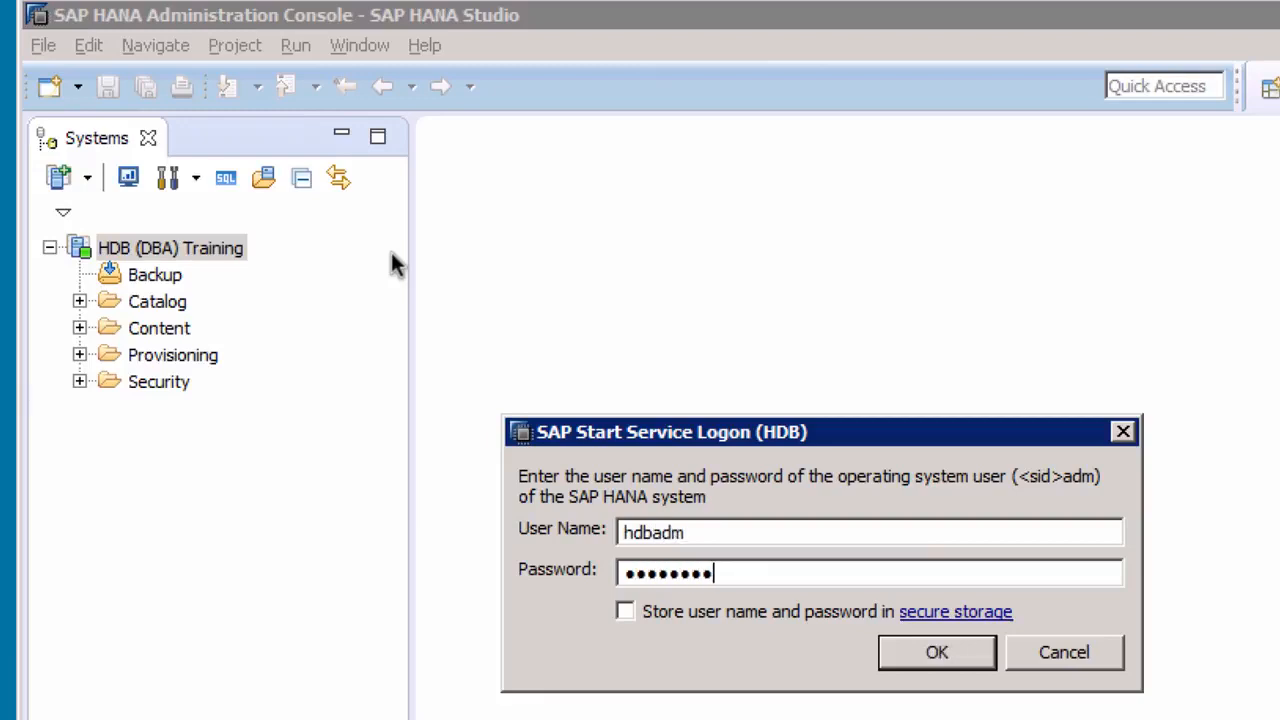
pyautogui.click(914, 648)
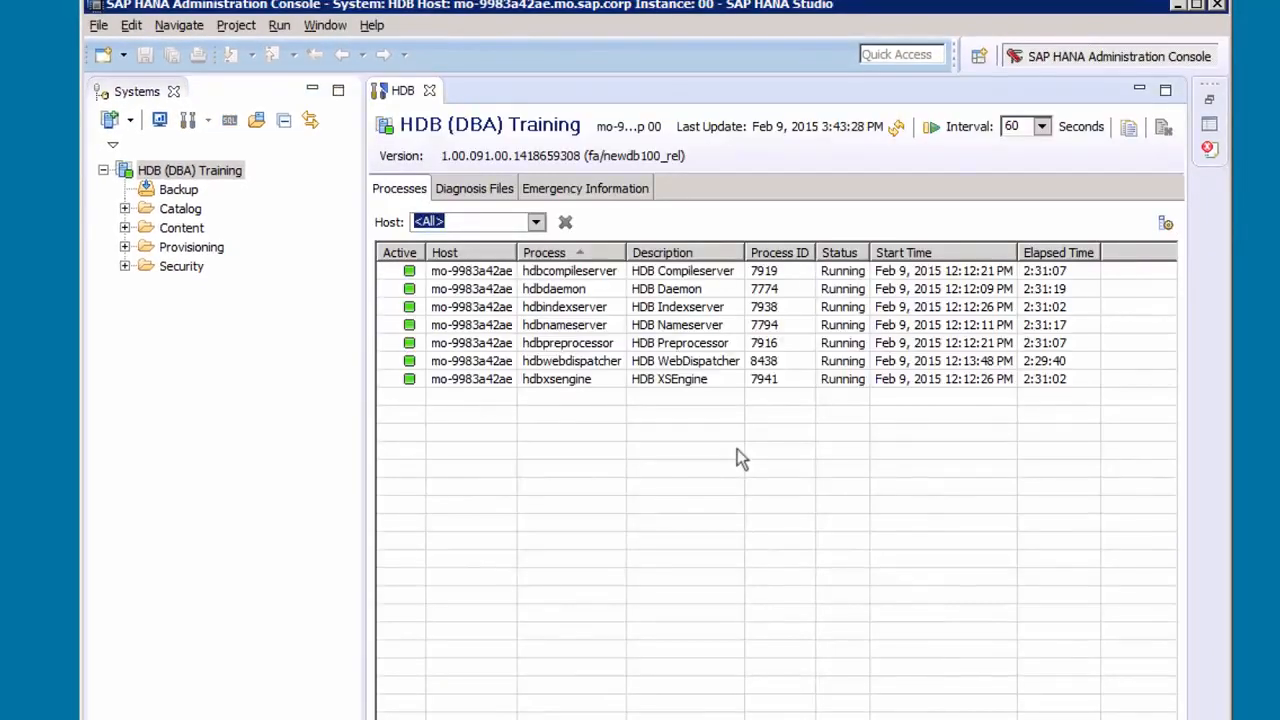
# View the diagnosis files and the emergency information on connections in diagnosis mode.
pyautogui.click(481, 188)
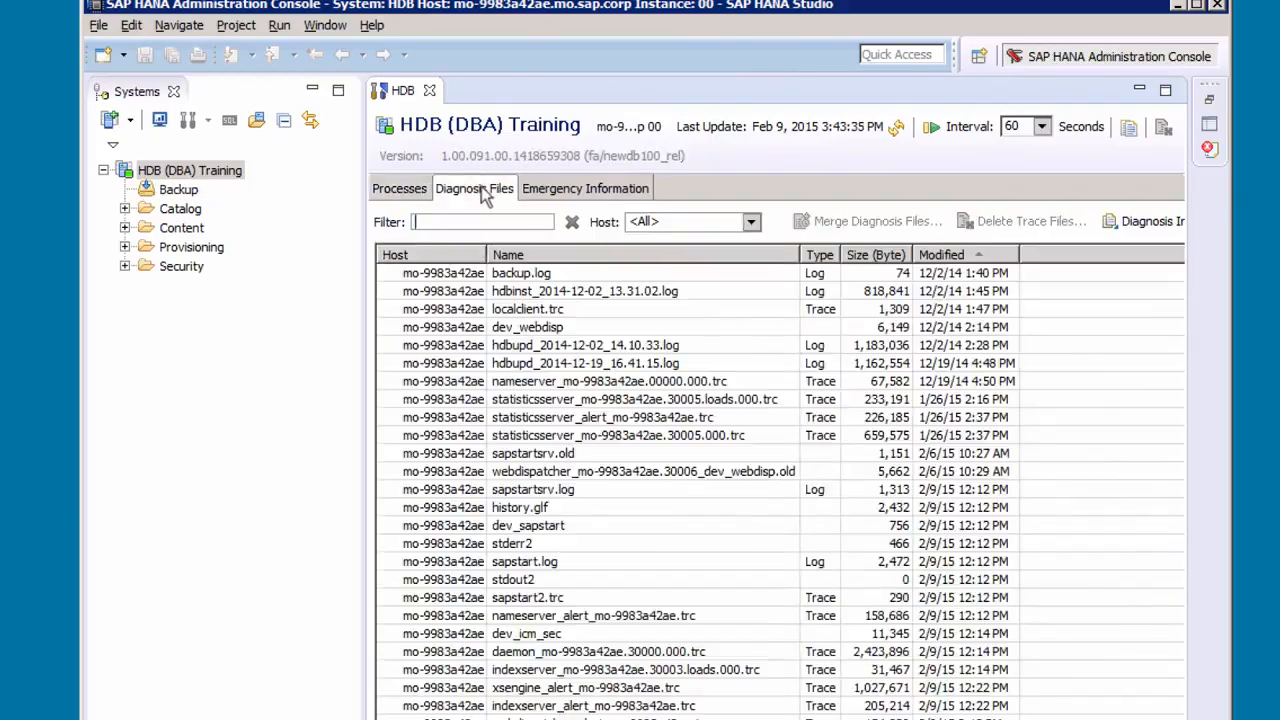
pyautogui.click(569, 188)
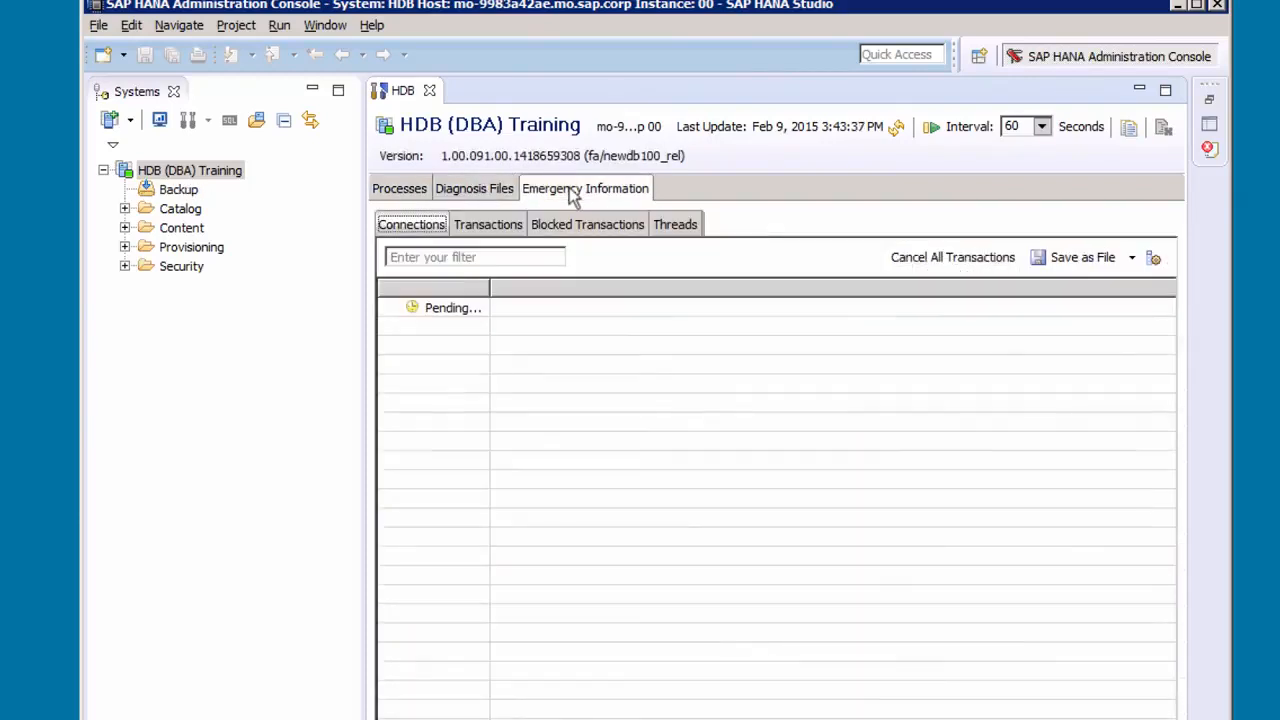